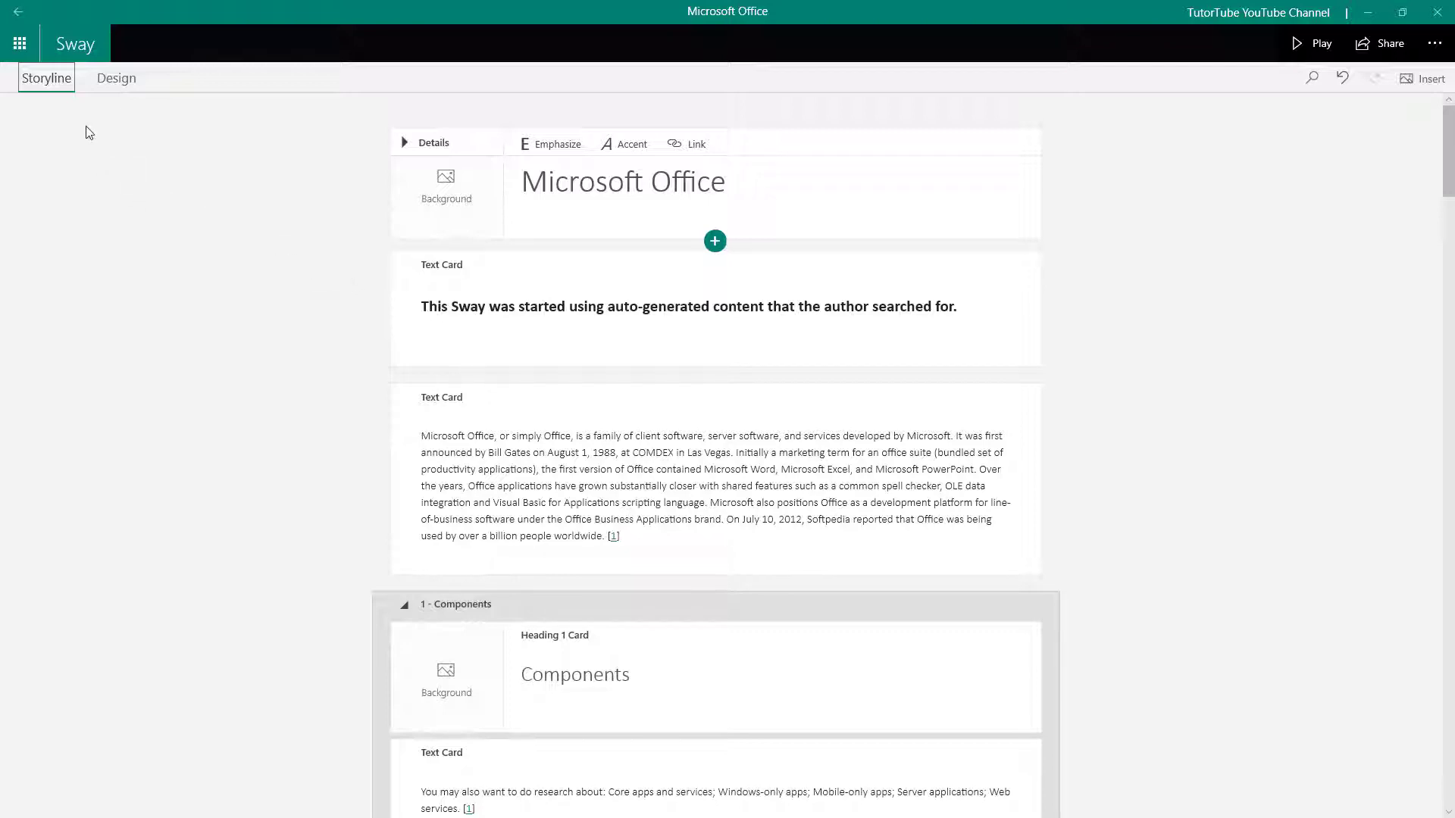
- Page through the Design preview slides, apply the red style and show its Customize options
{"action": "left_click", "coordinate": [119, 86]}
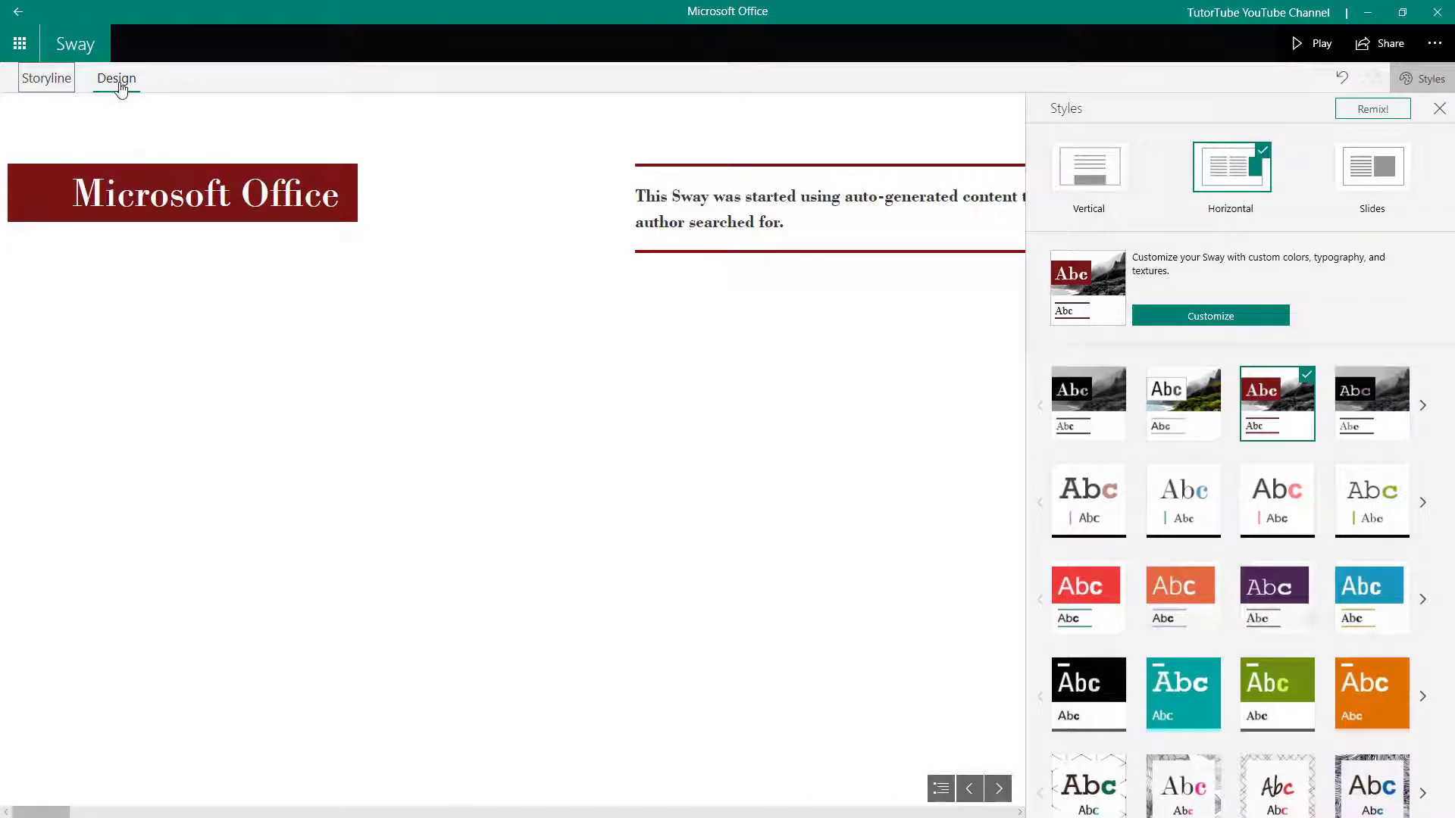
{"action": "left_click", "coordinate": [1000, 790]}
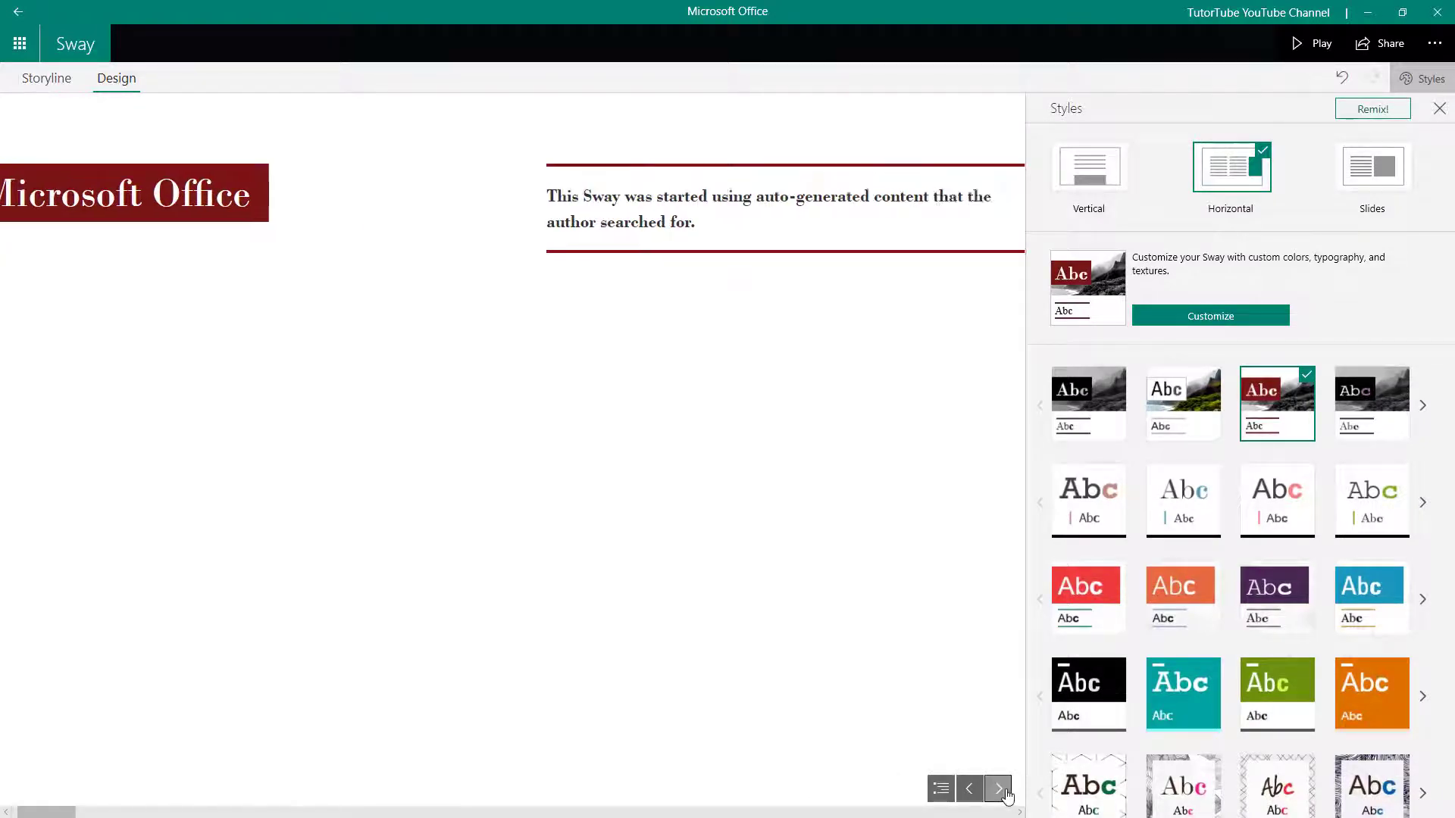
{"action": "left_click", "coordinate": [999, 789]}
{"action": "left_click", "coordinate": [969, 789]}
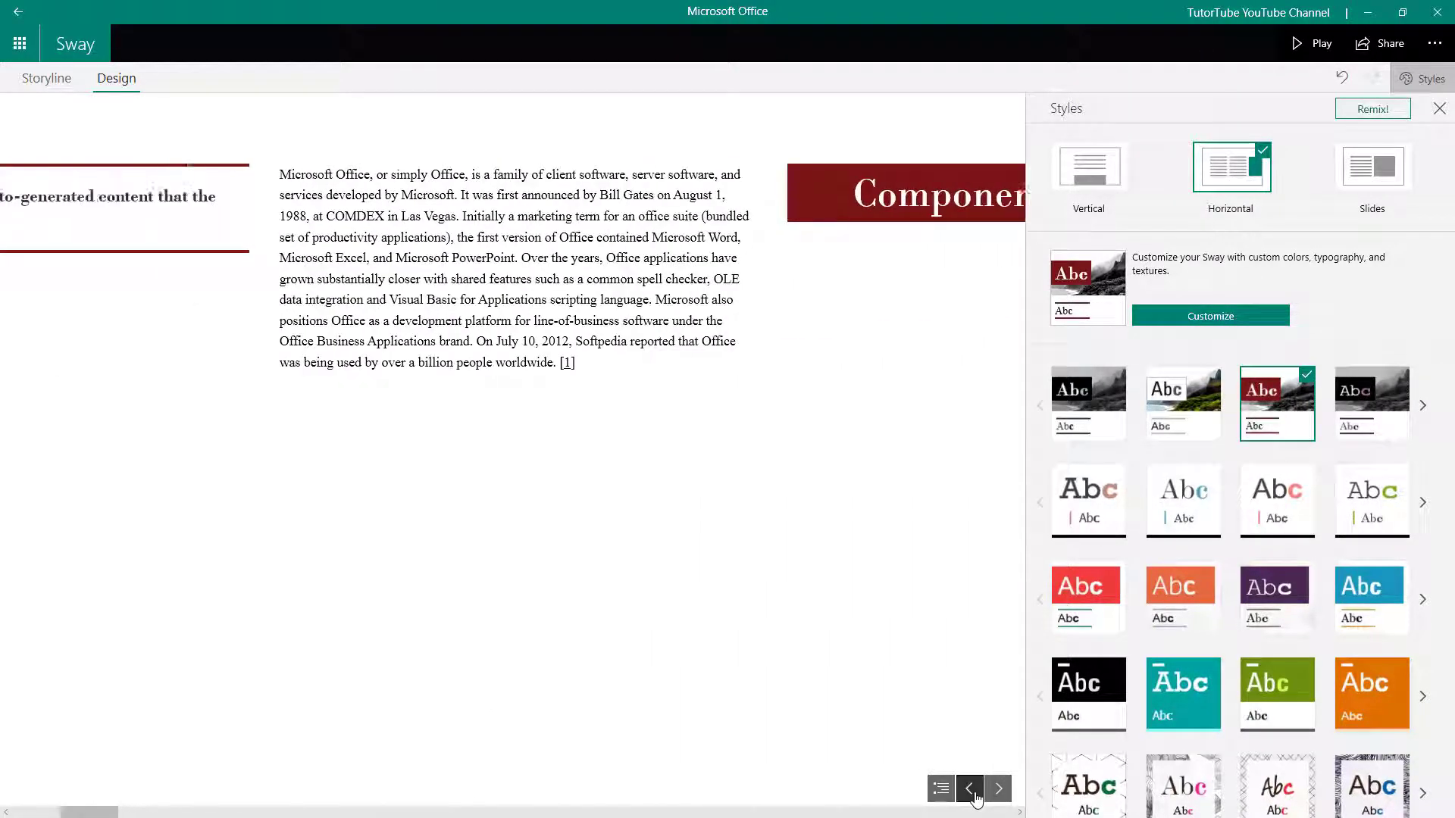
{"action": "left_click", "coordinate": [970, 789]}
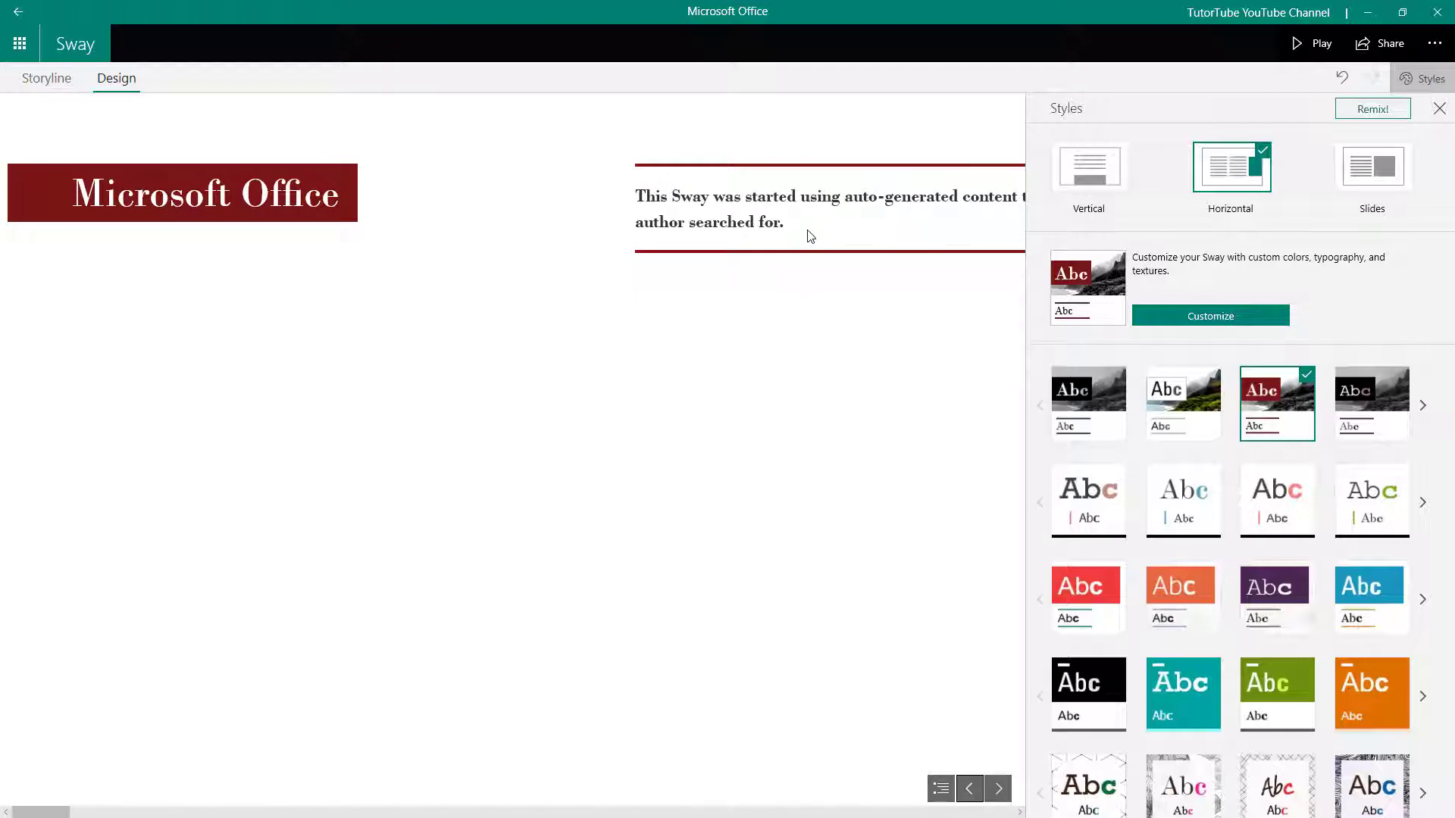
{"action": "left_click", "coordinate": [1106, 605]}
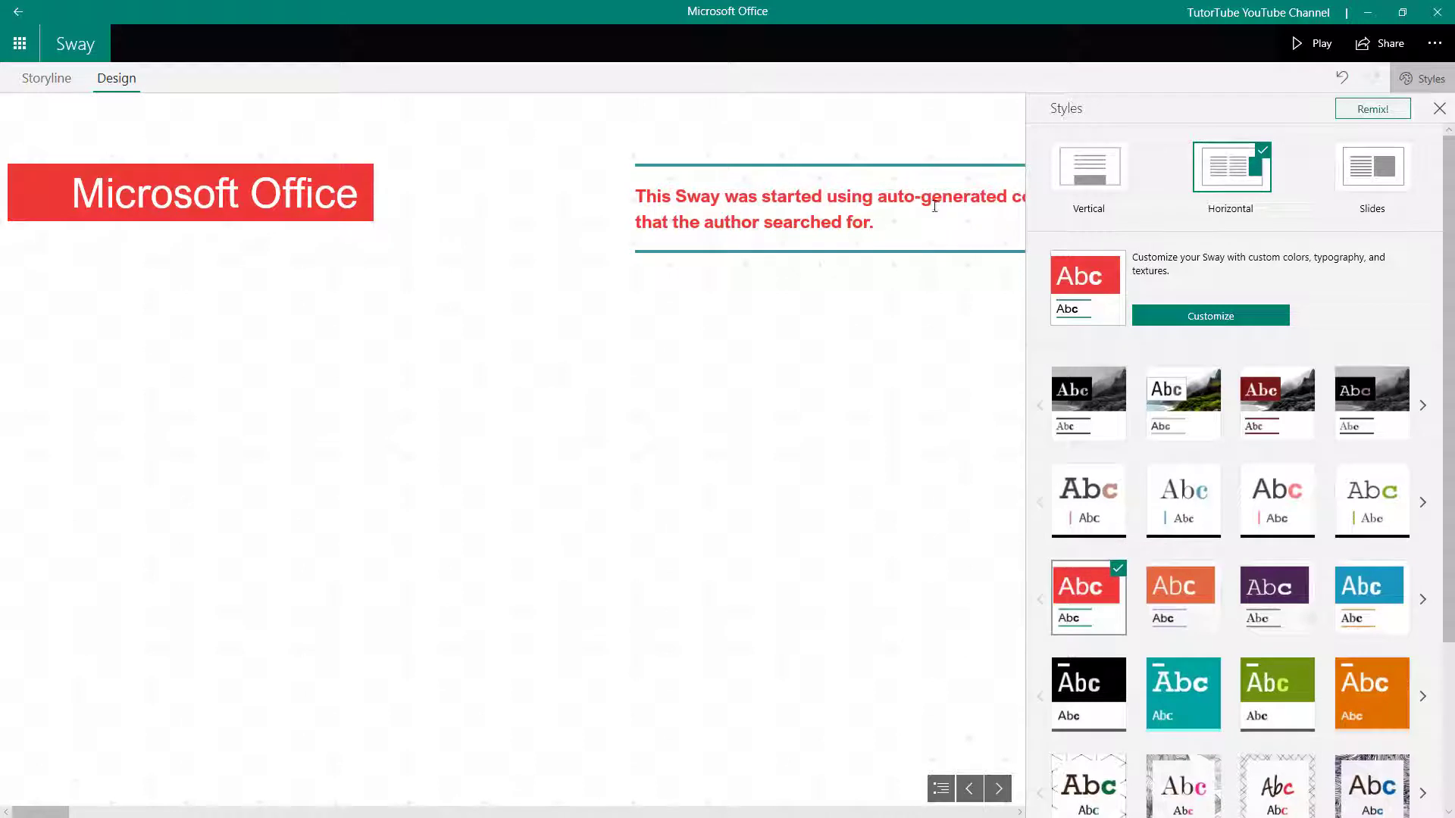
{"action": "left_click", "coordinate": [1202, 318]}
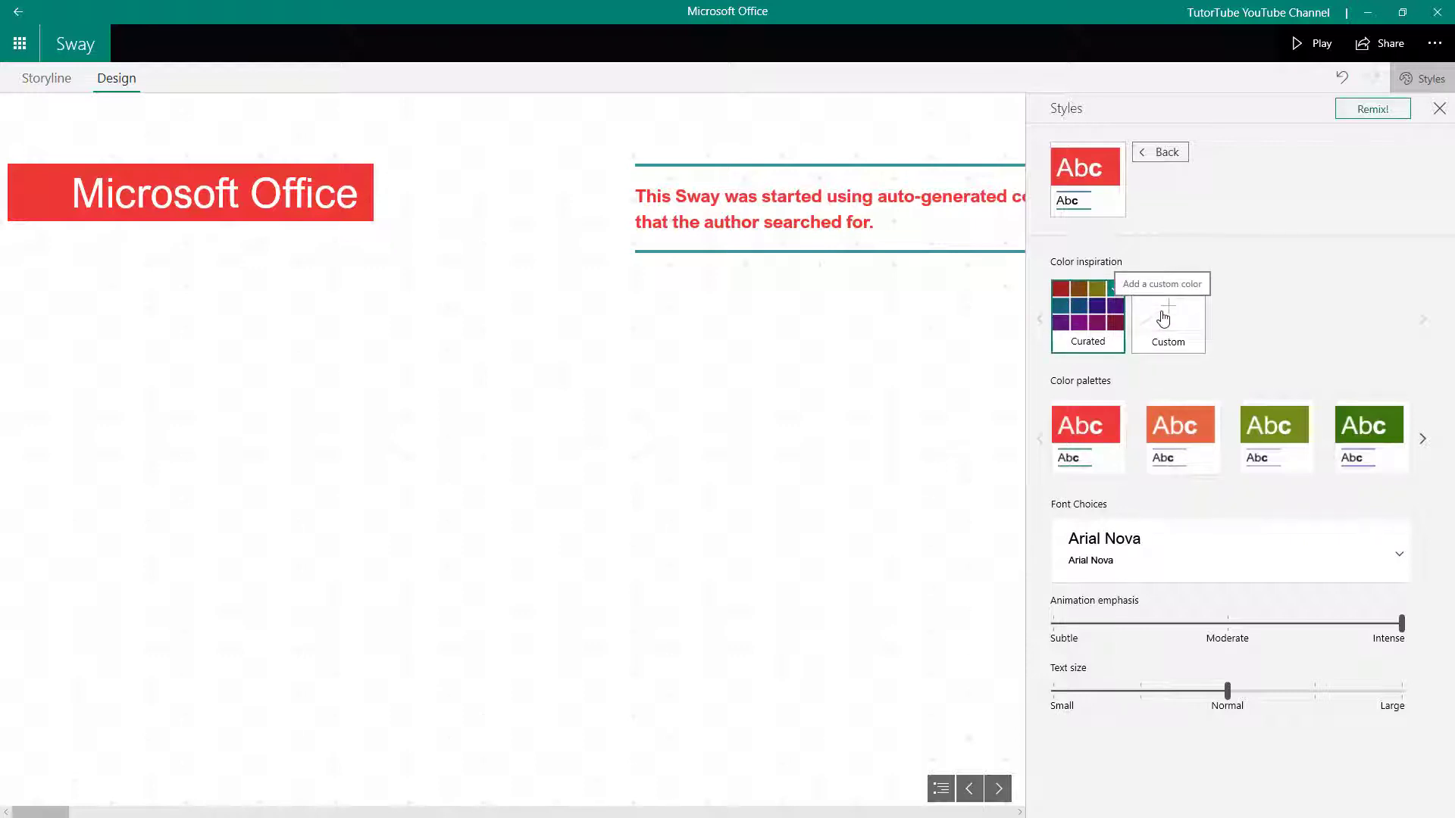
- Enter hex code 7700ff in the Custom colour tile and commit it as colour inspiration
{"action": "left_click", "coordinate": [1173, 328]}
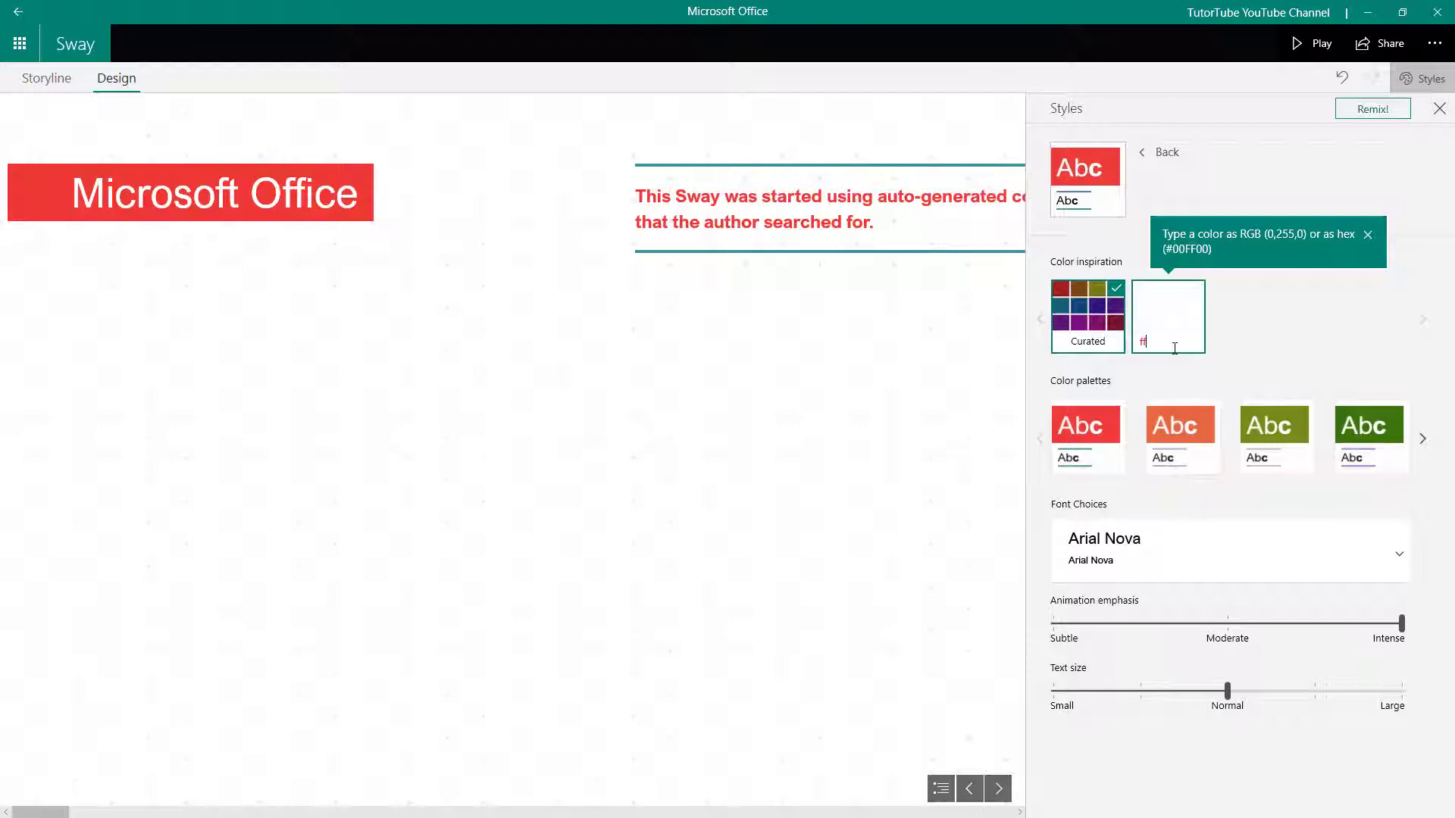
{"action": "type", "text": "ff"}
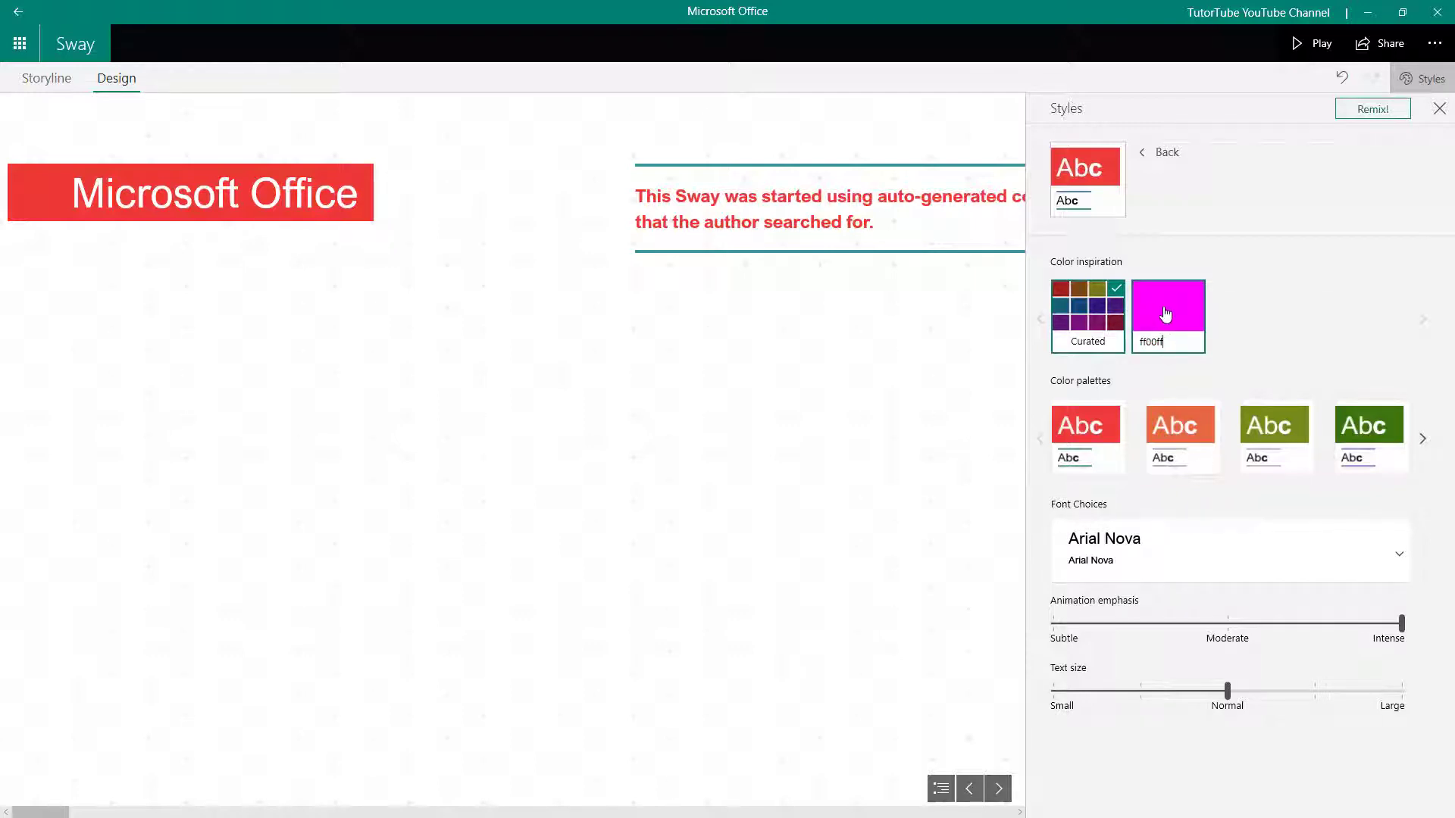
{"action": "key", "text": "BackSpace"}
{"action": "key", "text": "BackSpace"}
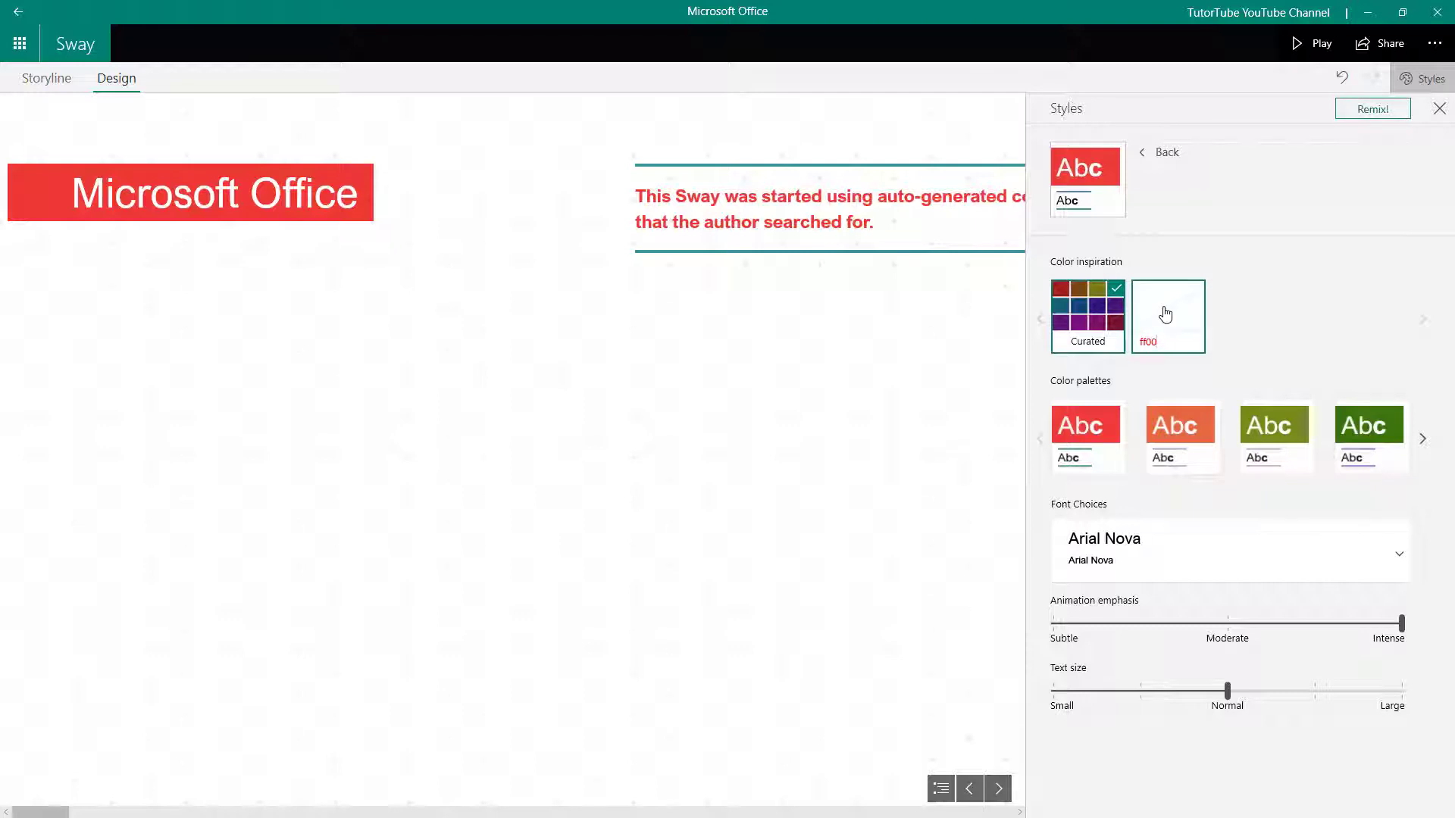
{"action": "type", "text": "00"}
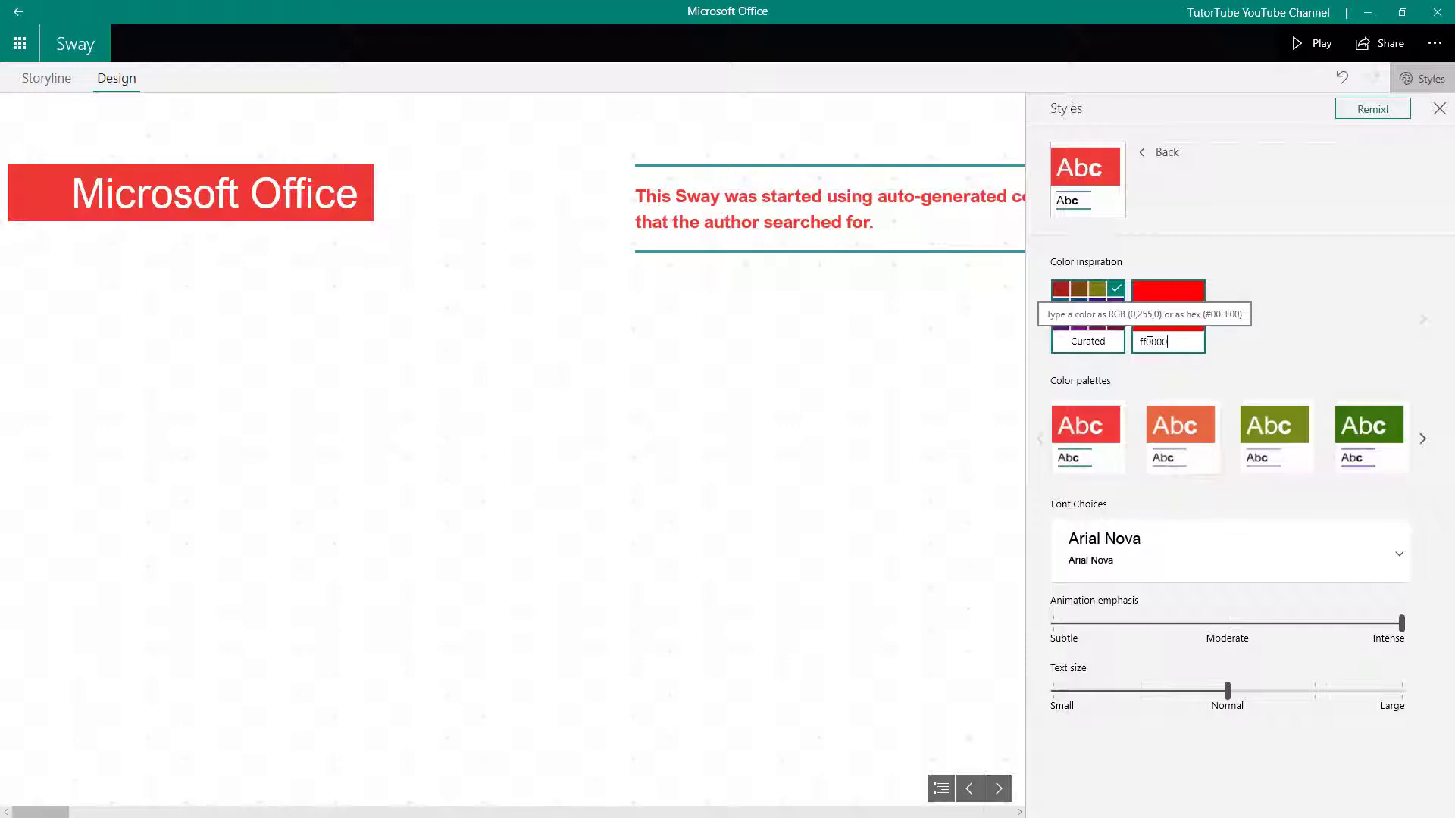
{"action": "left_click_drag", "start_coordinate": [1148, 344], "coordinate": [1135, 341]}
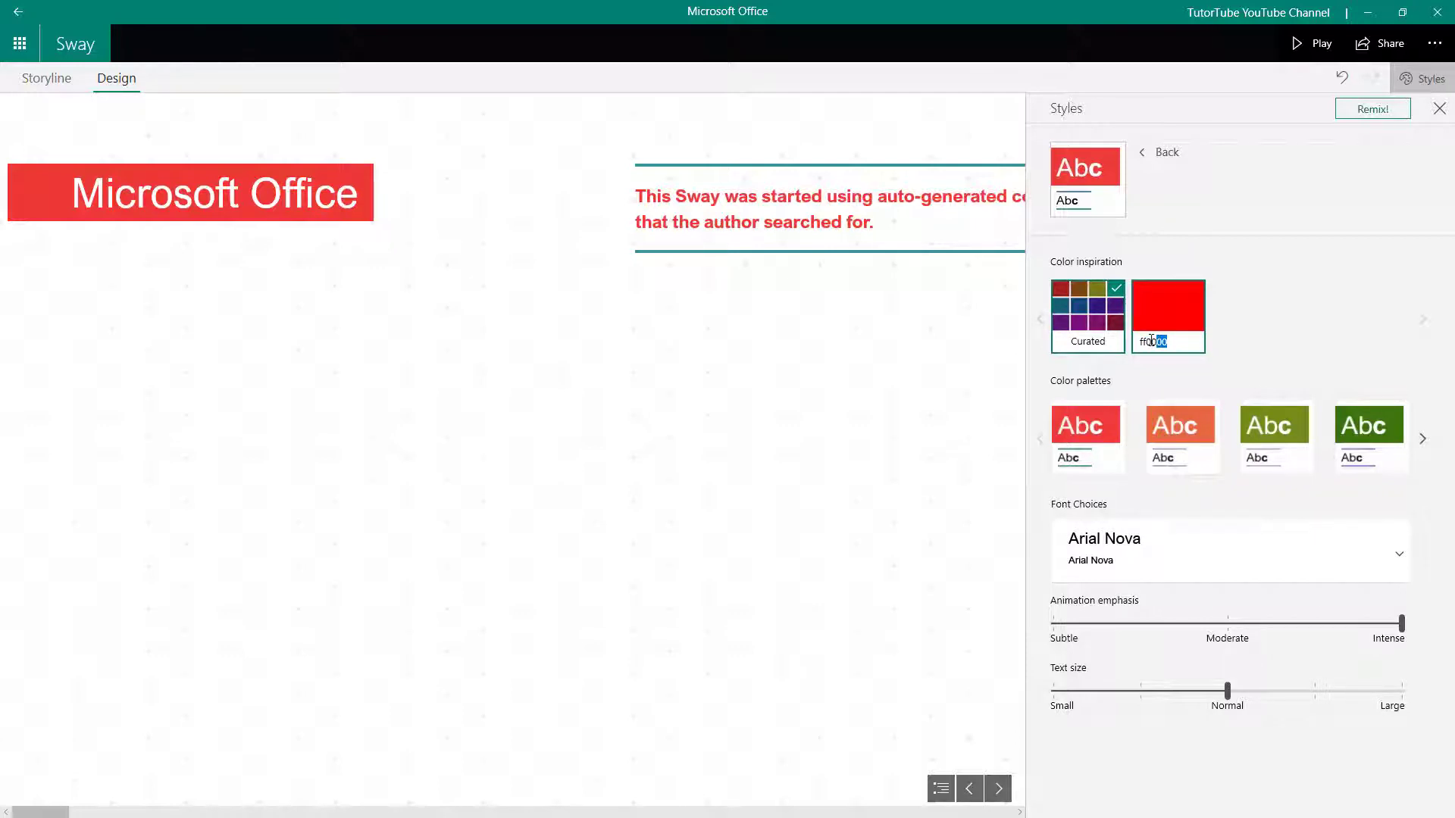
{"action": "type", "text": "00"}
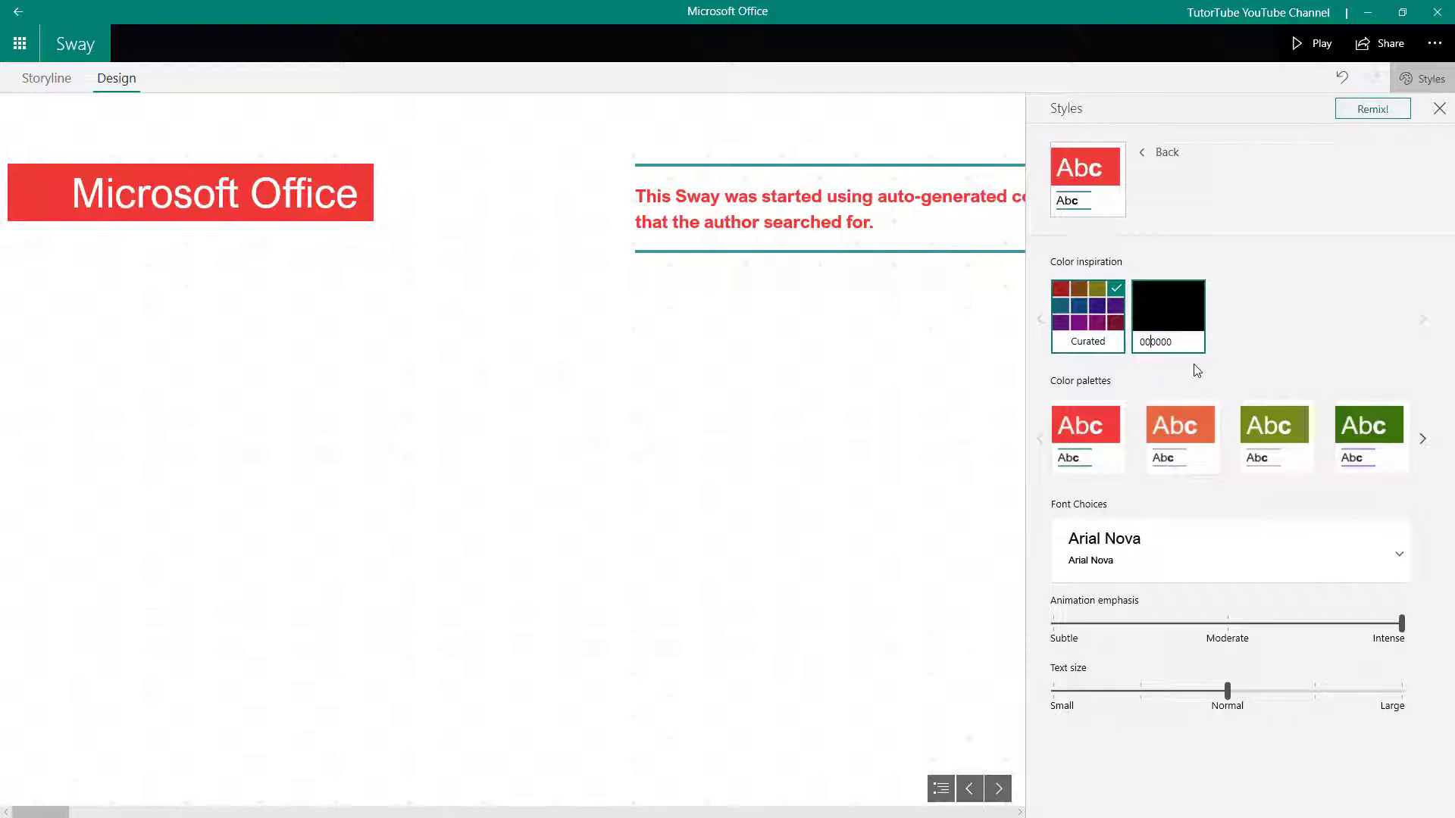
{"action": "type", "text": "ff"}
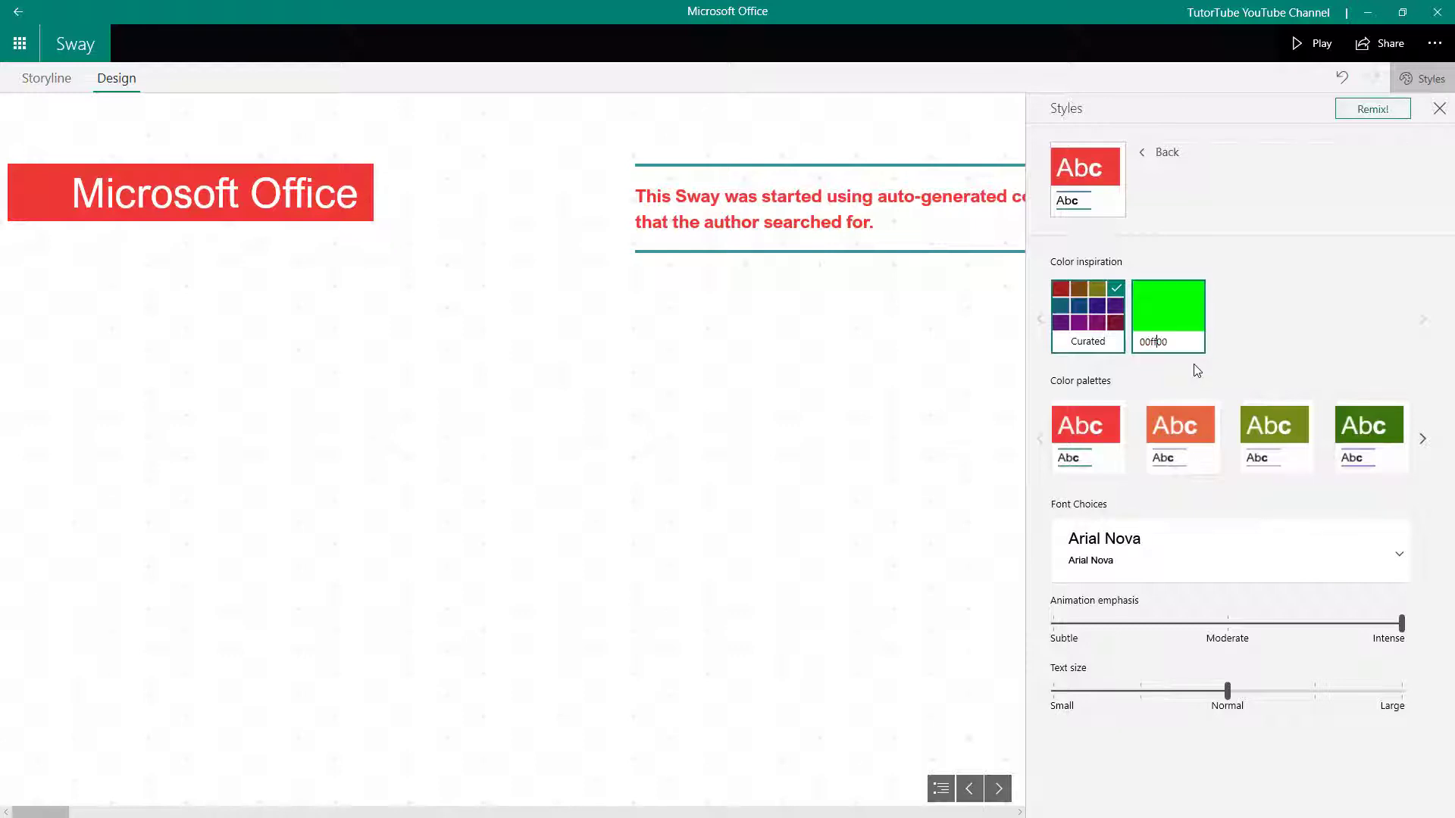
{"action": "key", "text": "BackSpace"}
{"action": "key", "text": "BackSpace"}
{"action": "type", "text": "00"}
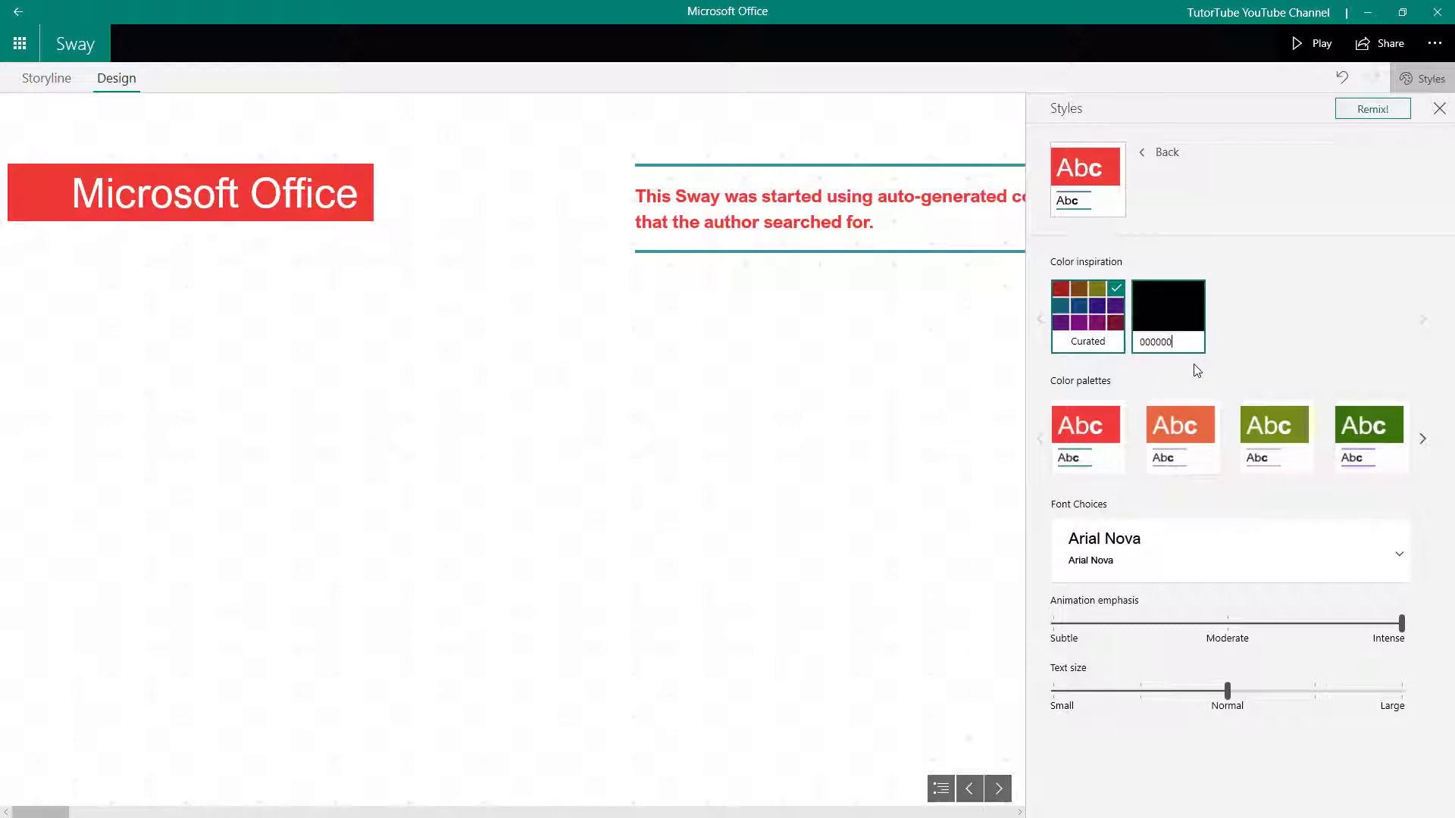
{"action": "key", "text": "BackSpace"}
{"action": "key", "text": "BackSpace"}
{"action": "type", "text": "ff"}
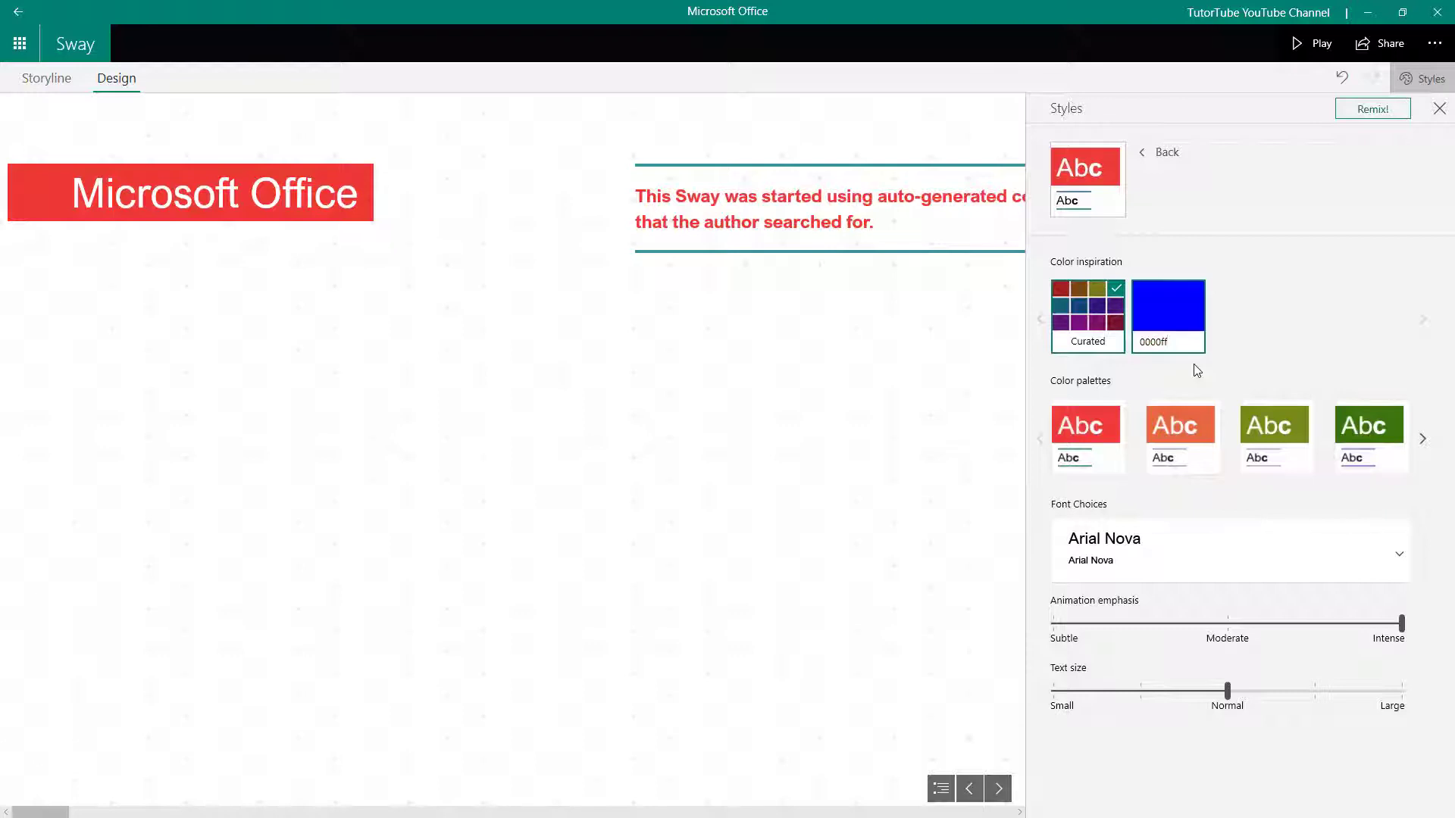
{"action": "key", "text": "BackSpace"}
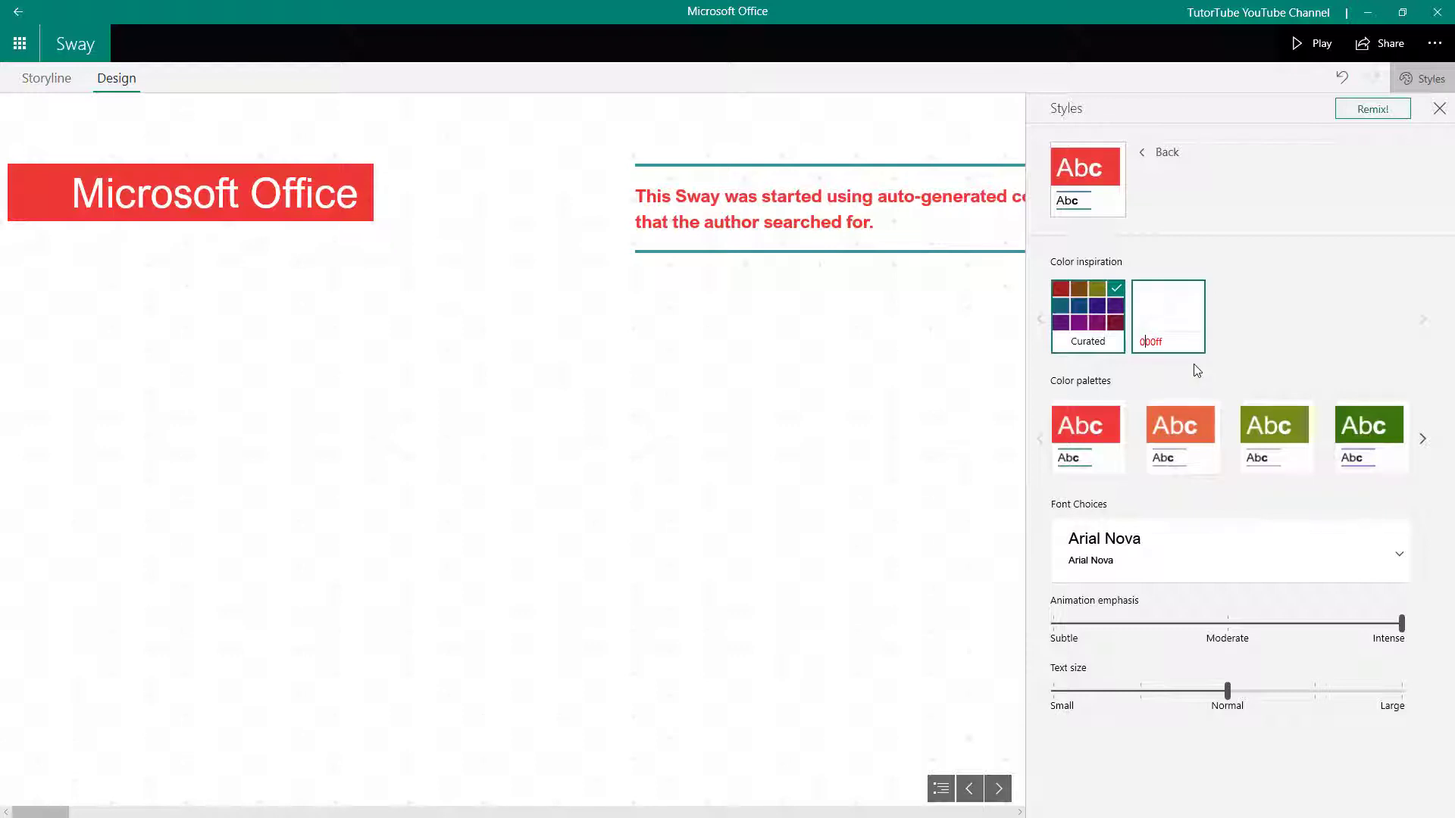
{"action": "type", "text": "77"}
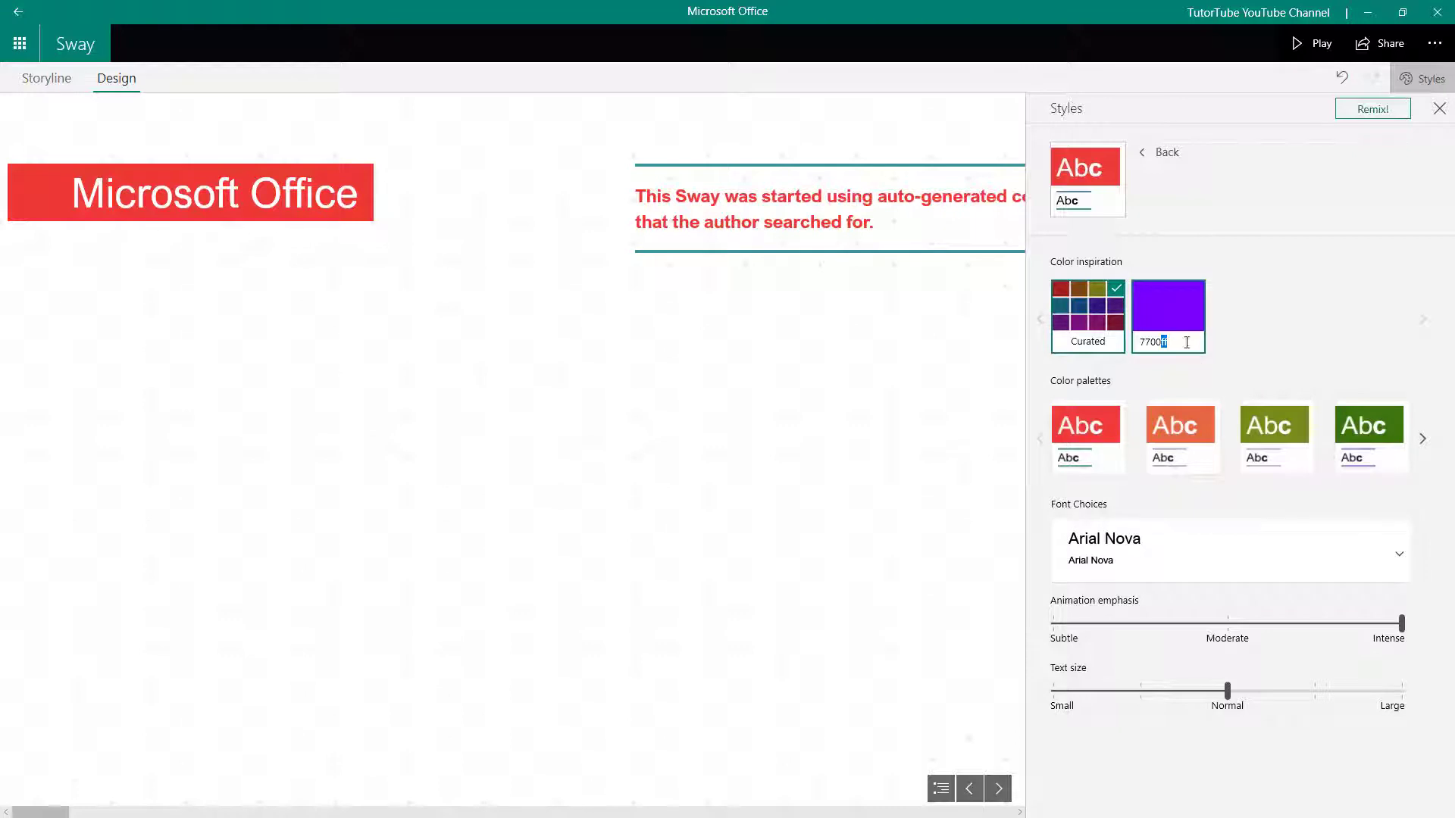
{"action": "left_click", "coordinate": [1250, 312]}
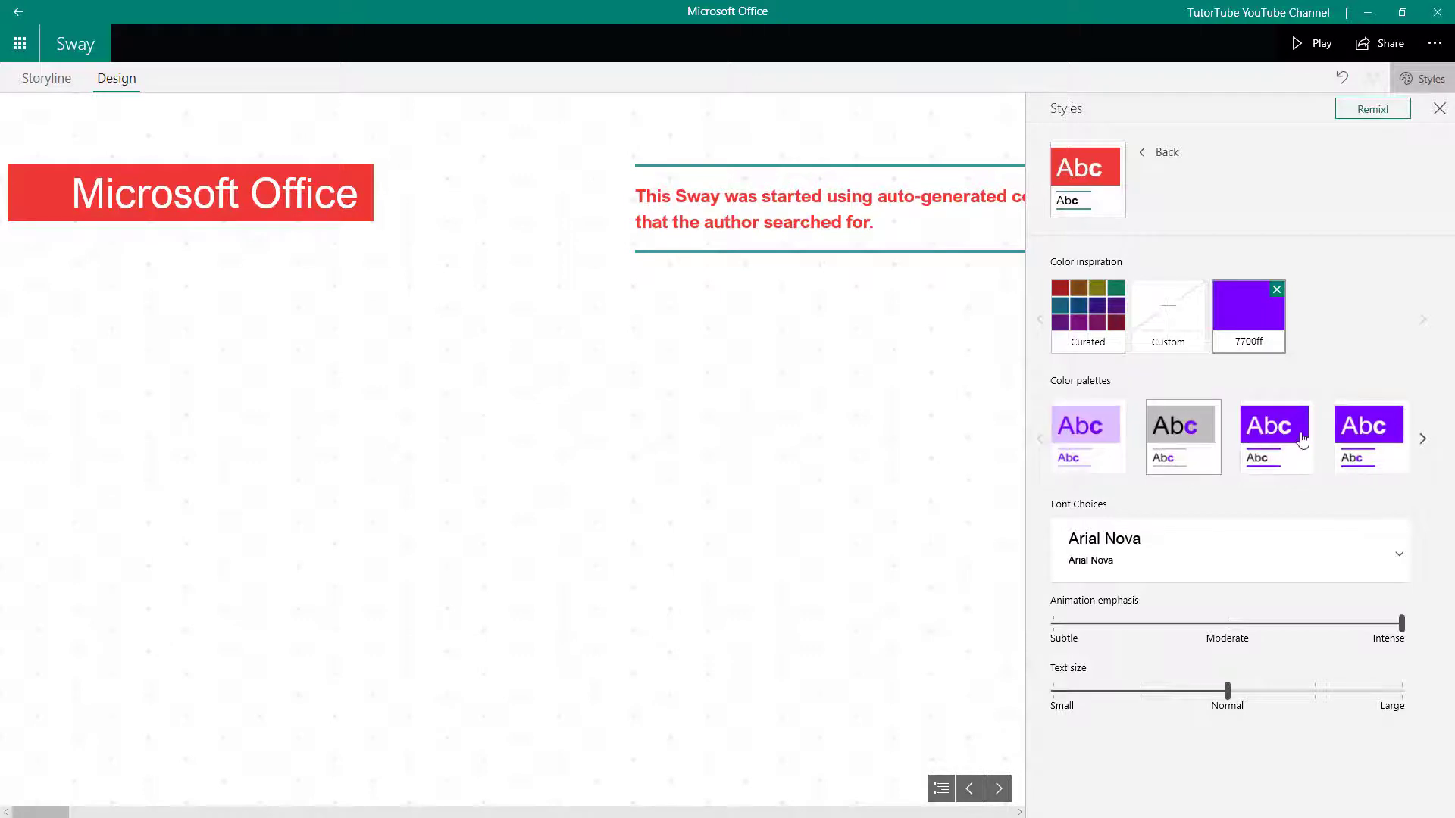
- Compare the purple and dark palettes, apply the first light purple one, then go back to Storyline
{"action": "left_click", "coordinate": [1264, 453]}
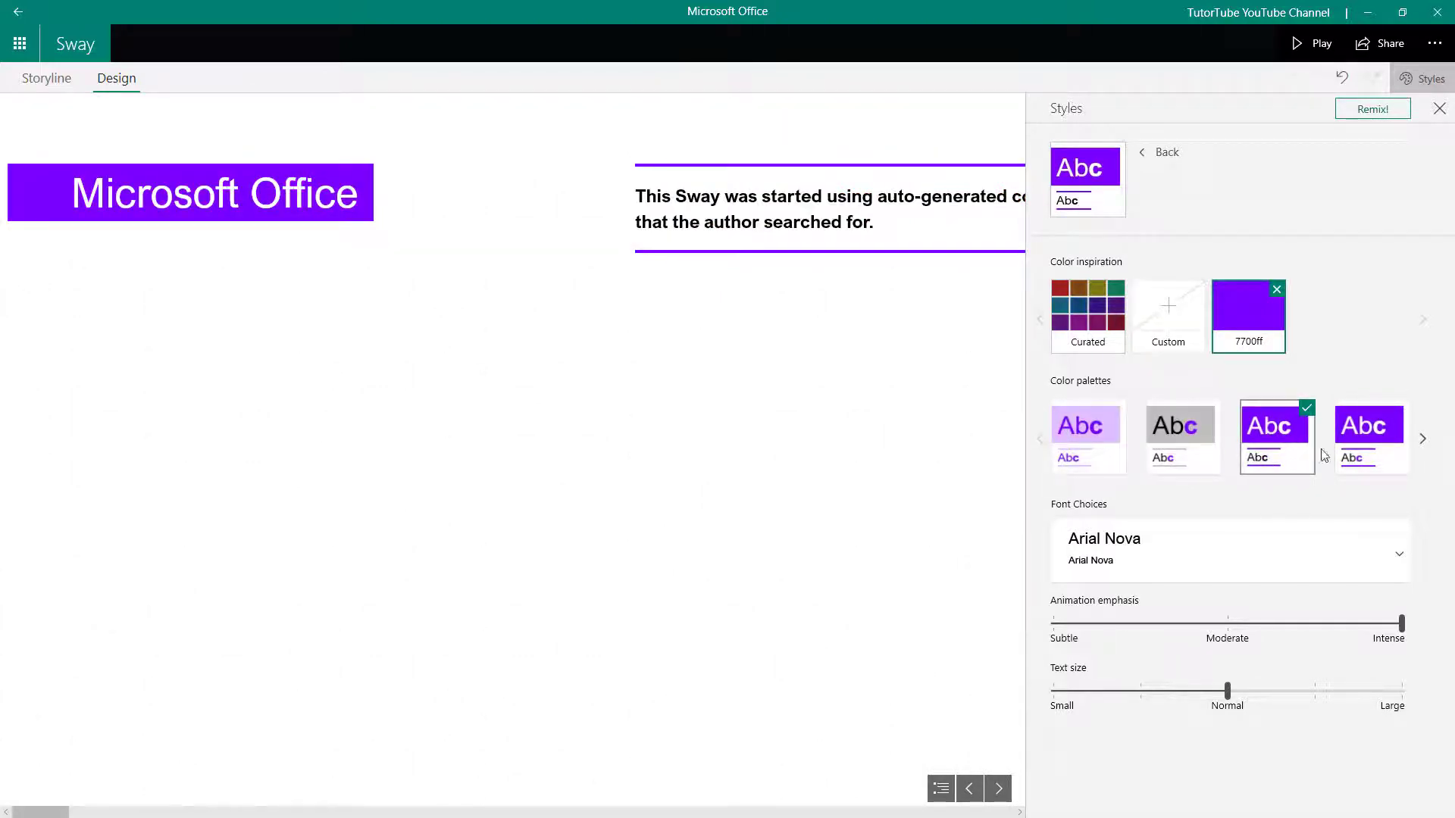
{"action": "left_click", "coordinate": [1368, 431]}
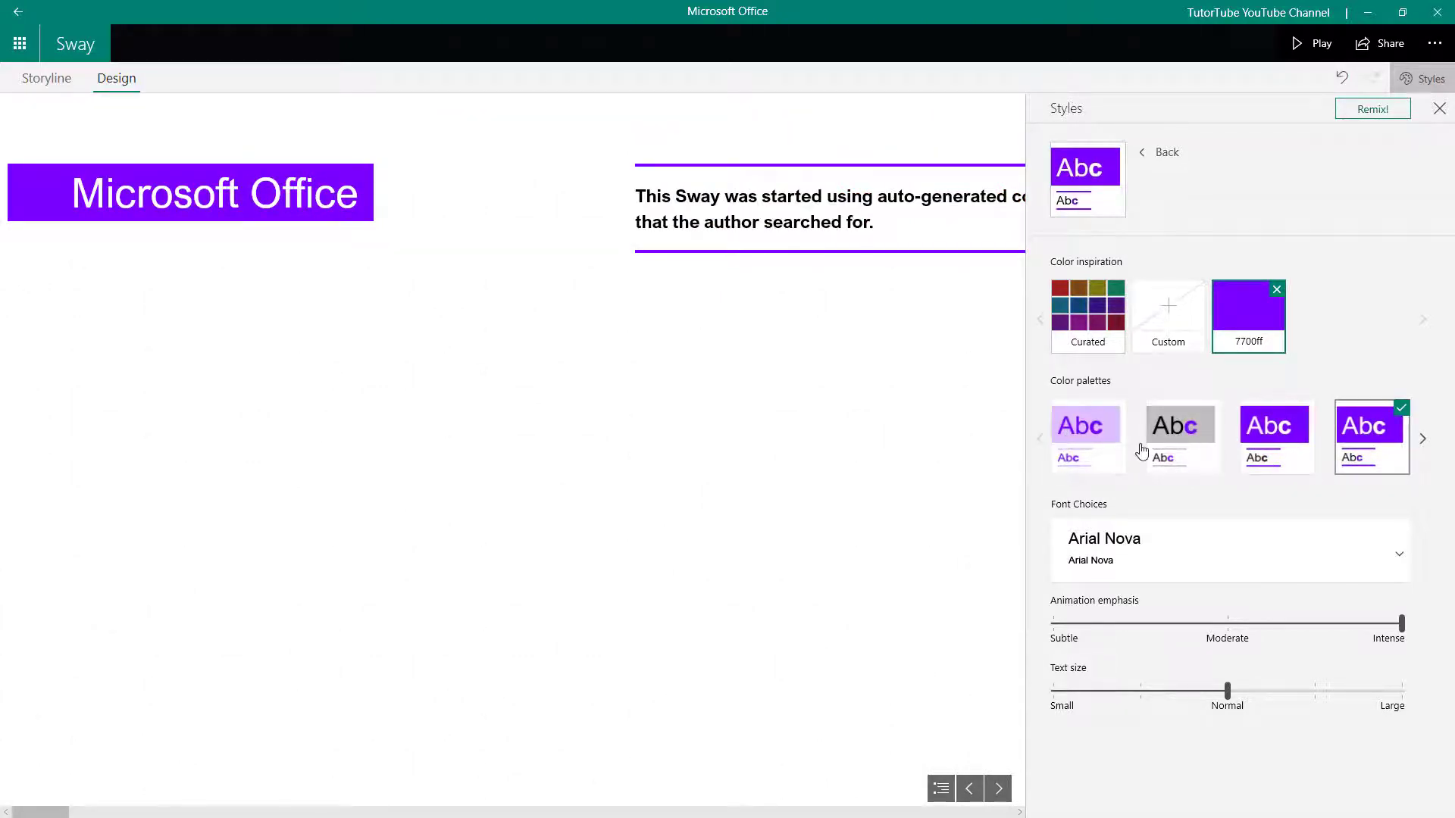
{"action": "left_click", "coordinate": [1422, 438]}
{"action": "left_click", "coordinate": [1295, 461]}
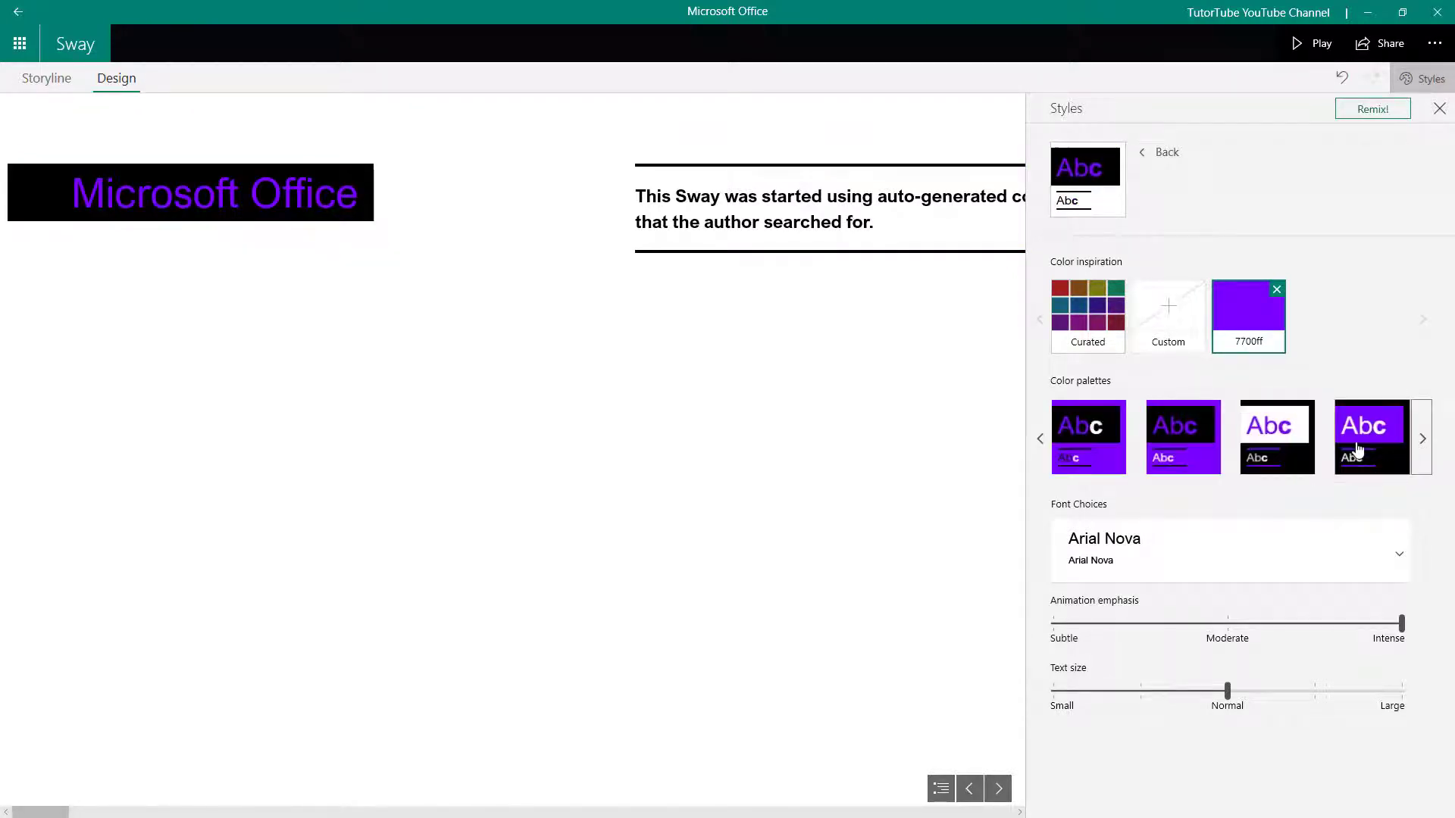
{"action": "left_click", "coordinate": [1421, 441]}
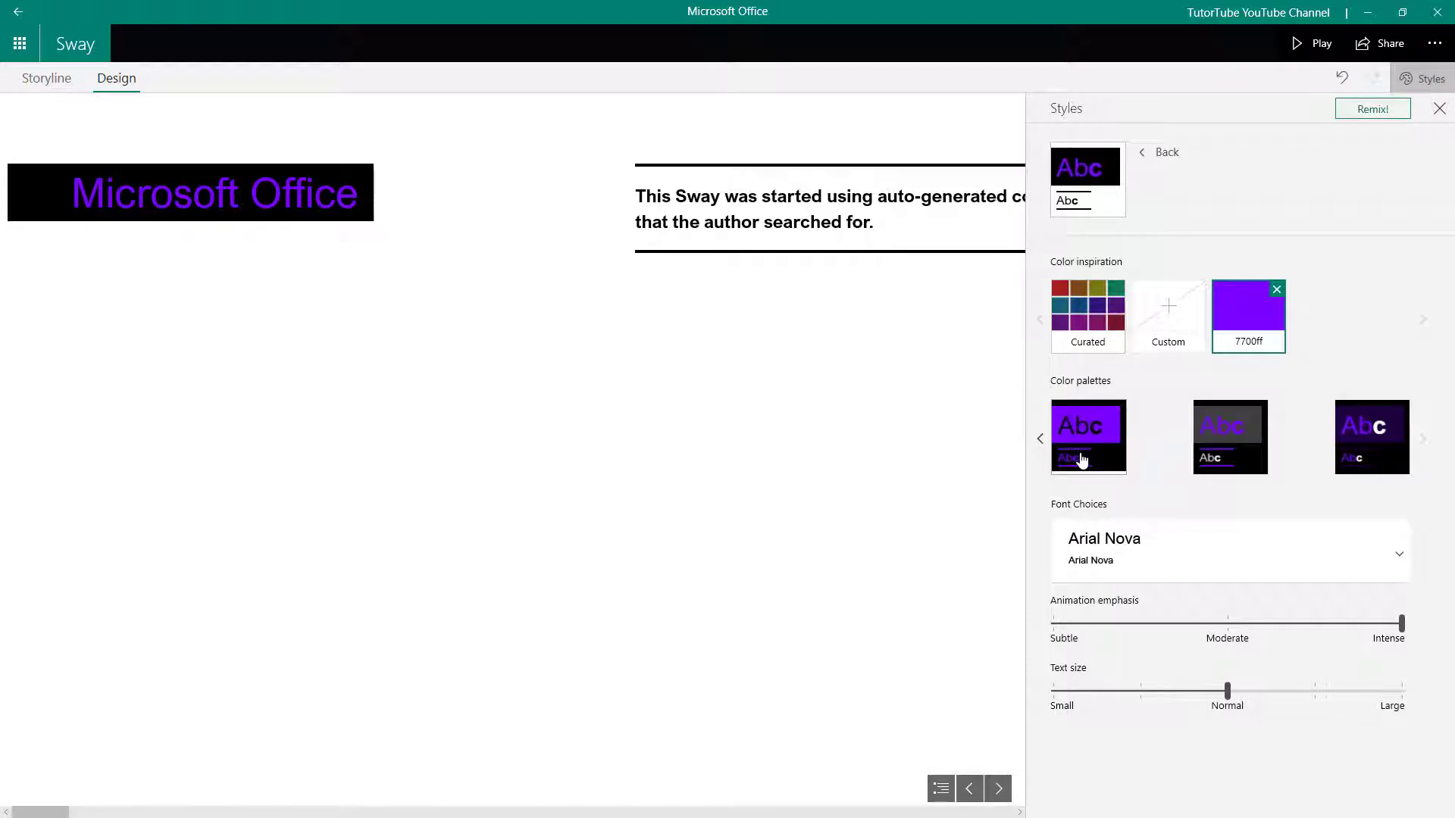
{"action": "left_click", "coordinate": [1039, 438]}
{"action": "left_click", "coordinate": [1040, 439]}
{"action": "left_click", "coordinate": [1102, 453]}
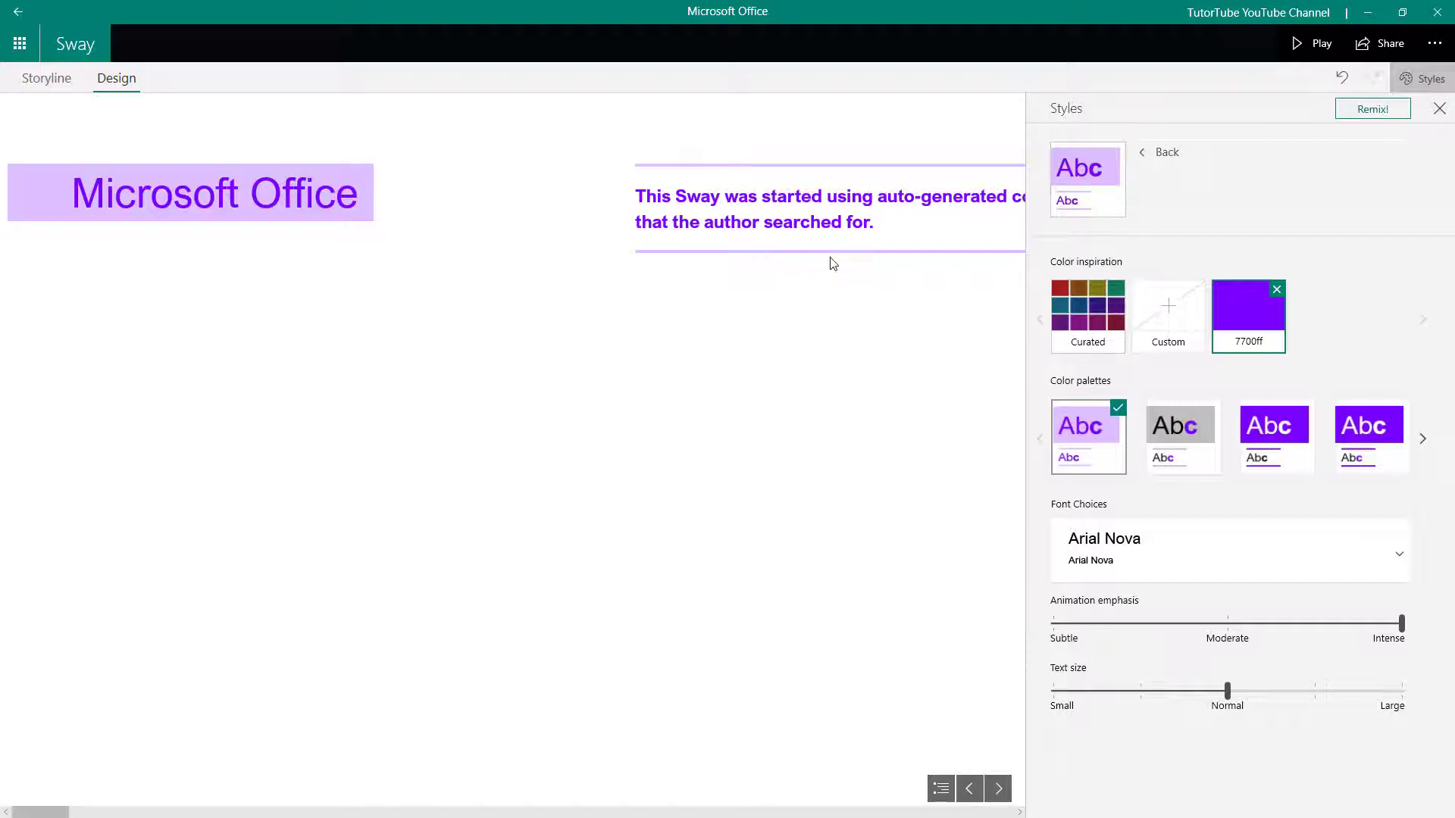
{"action": "left_click", "coordinate": [45, 84]}
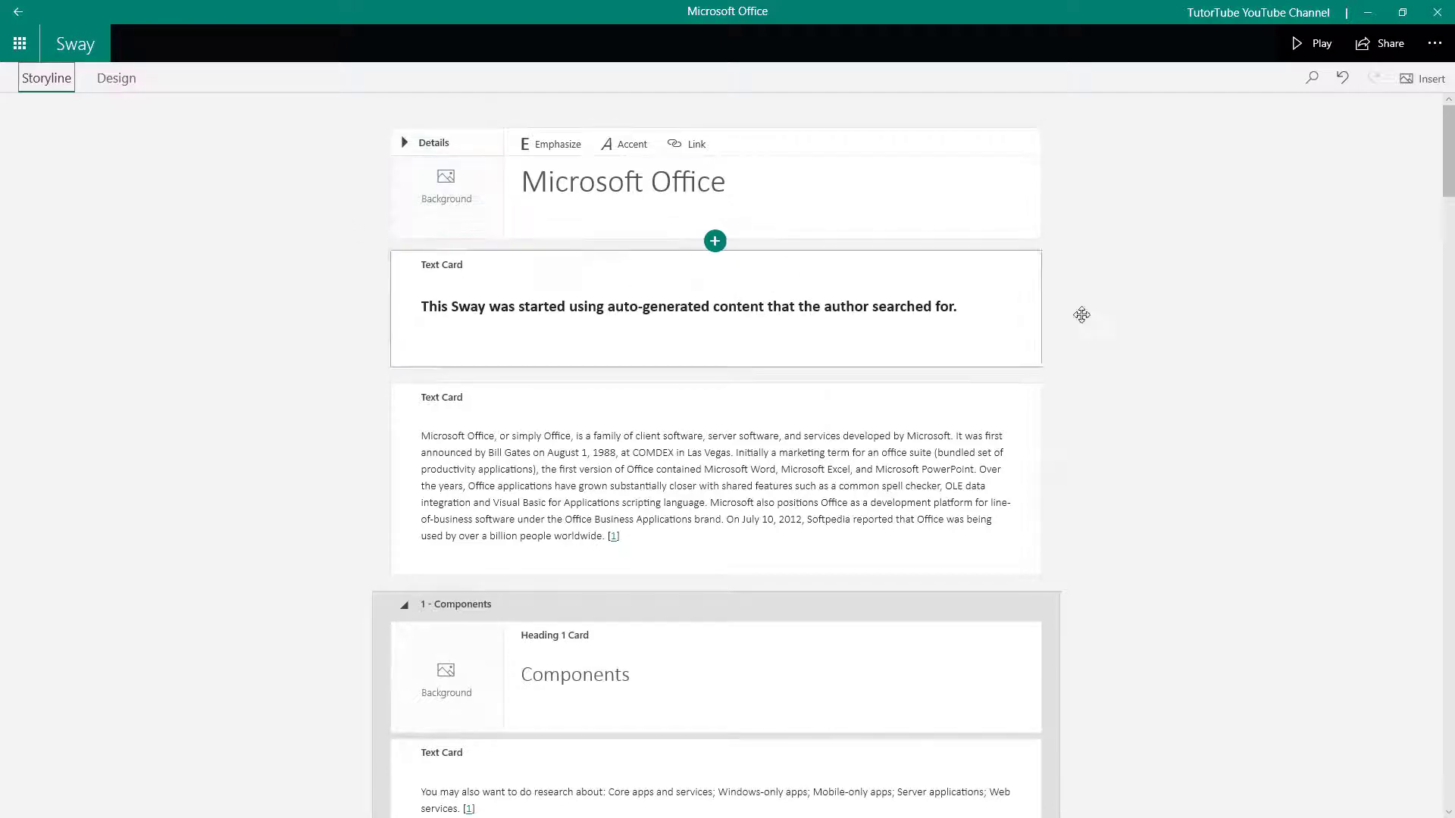
- Insert the Microsoft logo from the Microsoft suggested search as a card below the title
{"action": "left_click", "coordinate": [1419, 87]}
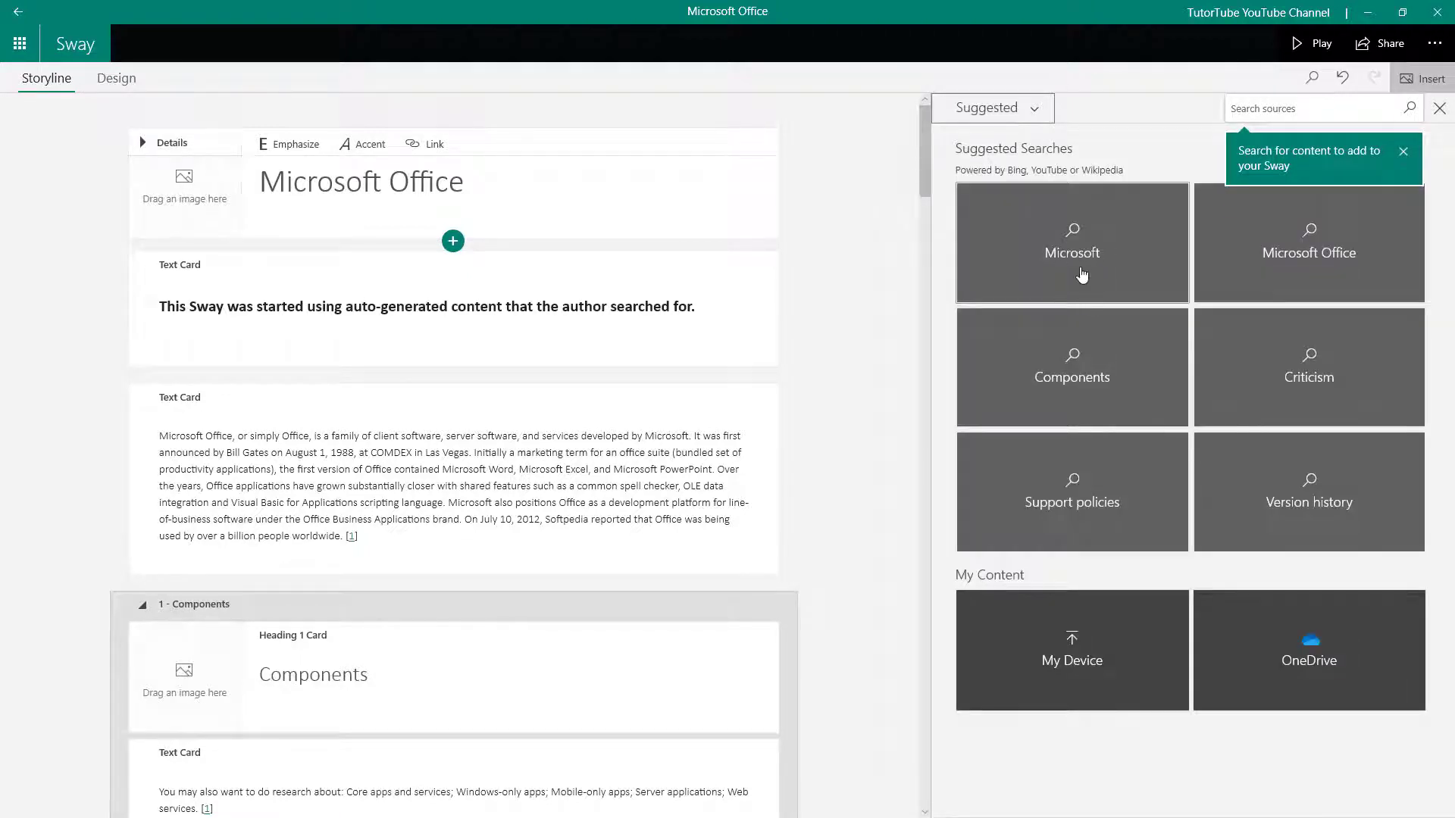
{"action": "left_click", "coordinate": [1083, 257]}
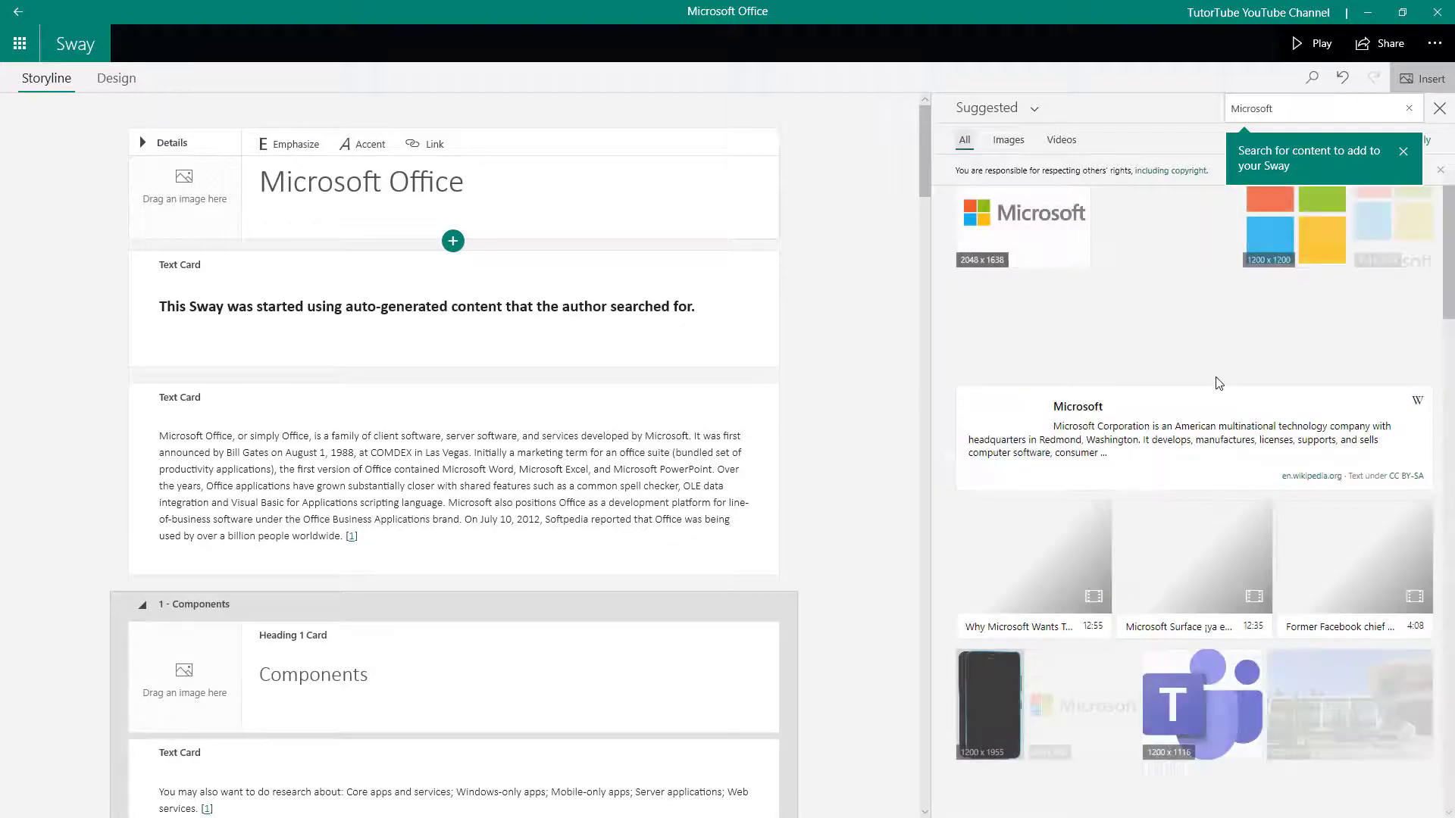
{"action": "left_click_drag", "start_coordinate": [1036, 223], "coordinate": [561, 272]}
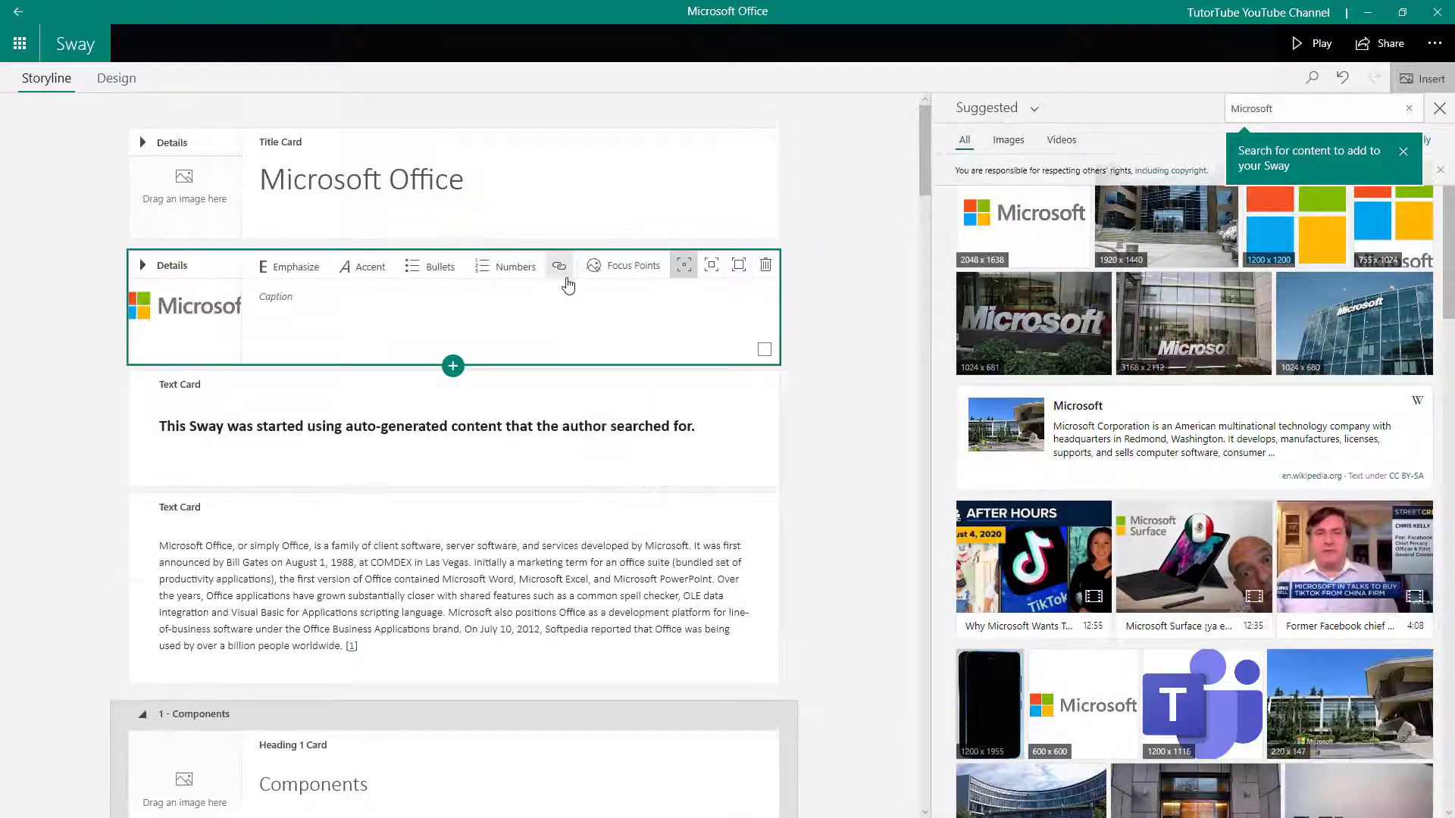
{"action": "left_click", "coordinate": [123, 82]}
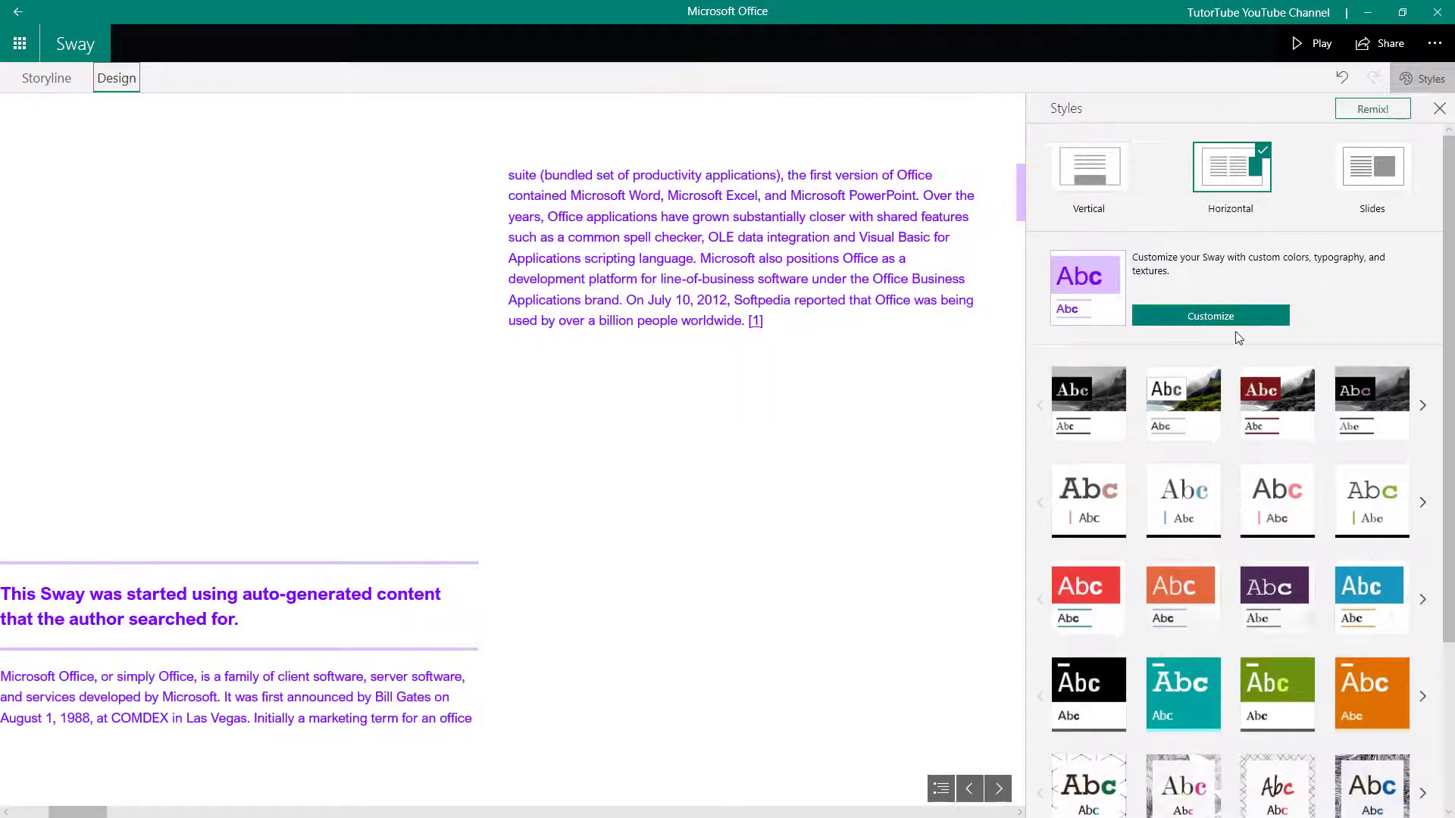
- Use the Microsoft logo as colour inspiration and apply an orange palette from the later pages
{"action": "left_click", "coordinate": [1184, 318]}
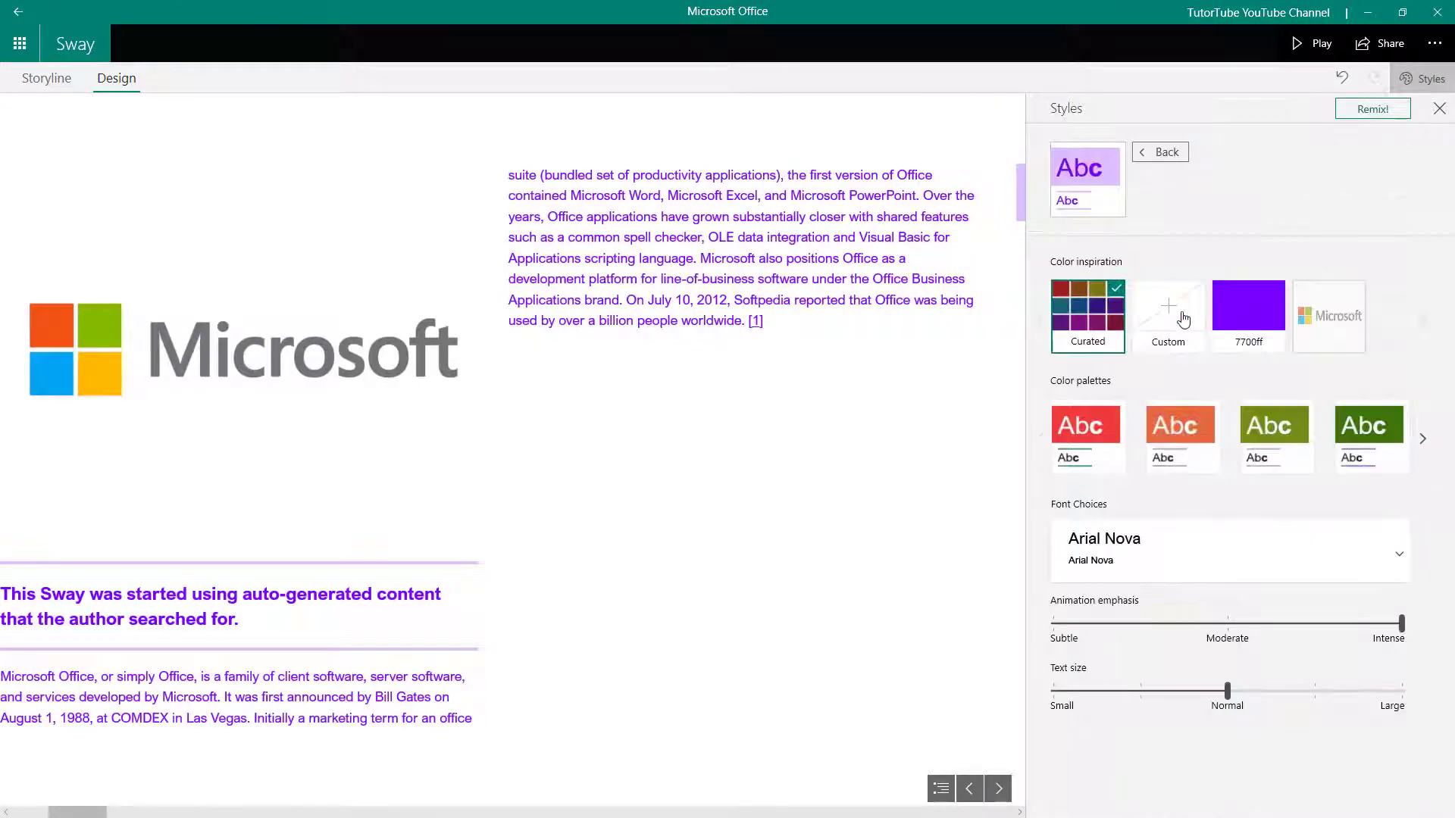
{"action": "left_click", "coordinate": [1327, 328]}
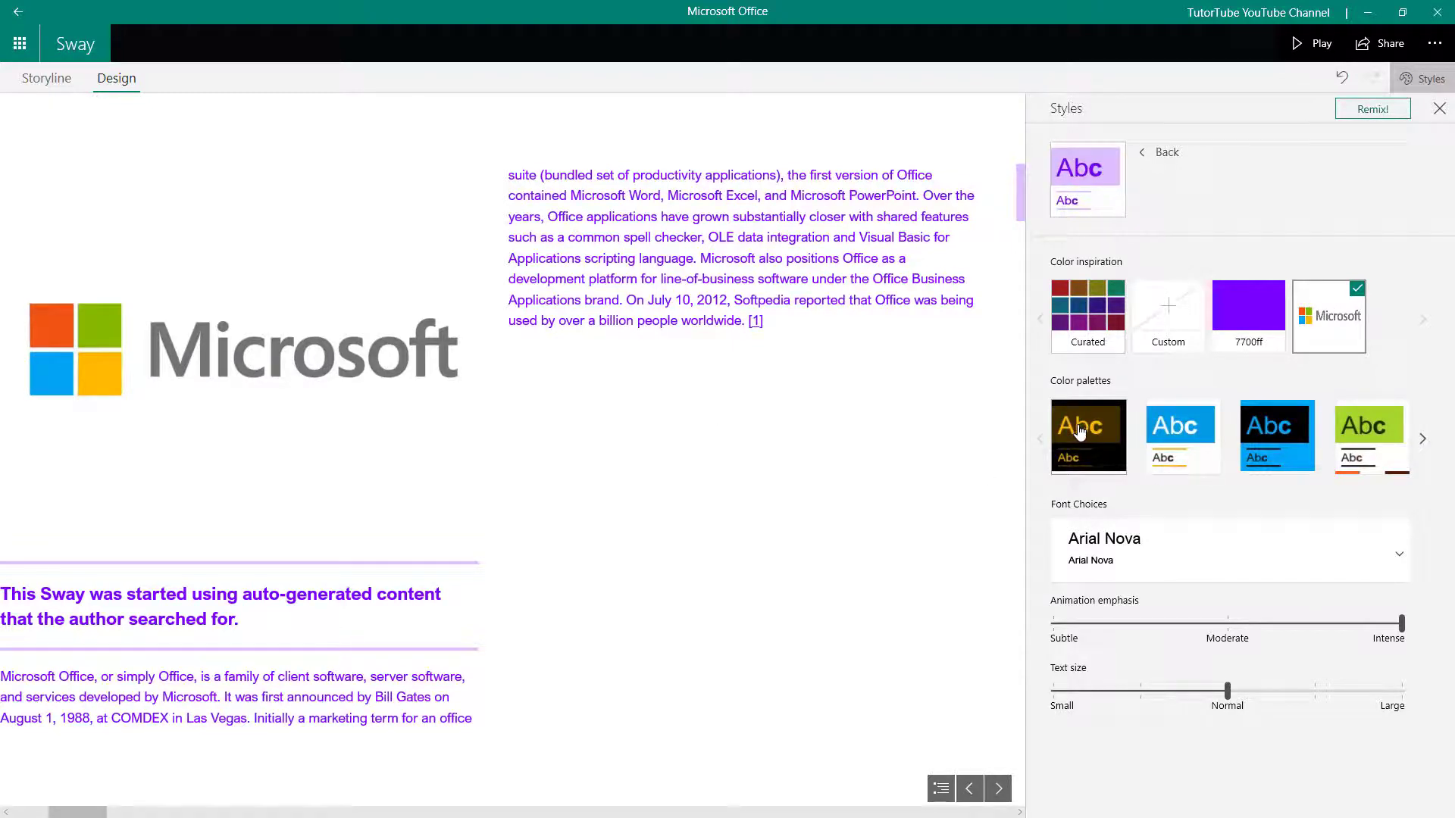
{"action": "left_click", "coordinate": [1422, 440]}
{"action": "left_click", "coordinate": [1422, 439]}
{"action": "left_click", "coordinate": [1422, 439]}
{"action": "left_click", "coordinate": [1422, 440]}
{"action": "left_click", "coordinate": [1424, 446]}
{"action": "left_click", "coordinate": [1424, 446]}
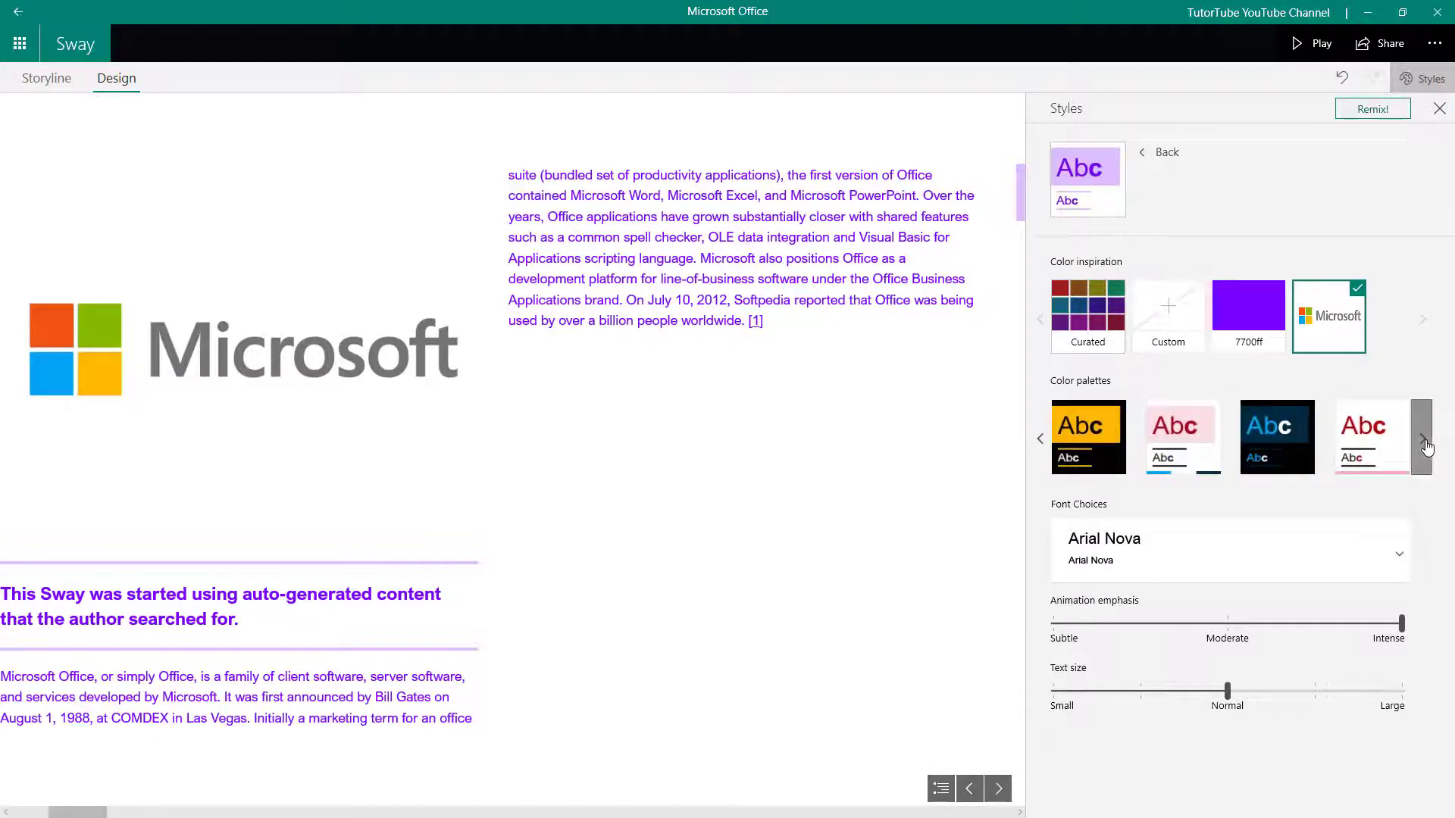
{"action": "left_click", "coordinate": [1424, 445]}
{"action": "left_click", "coordinate": [1390, 453]}
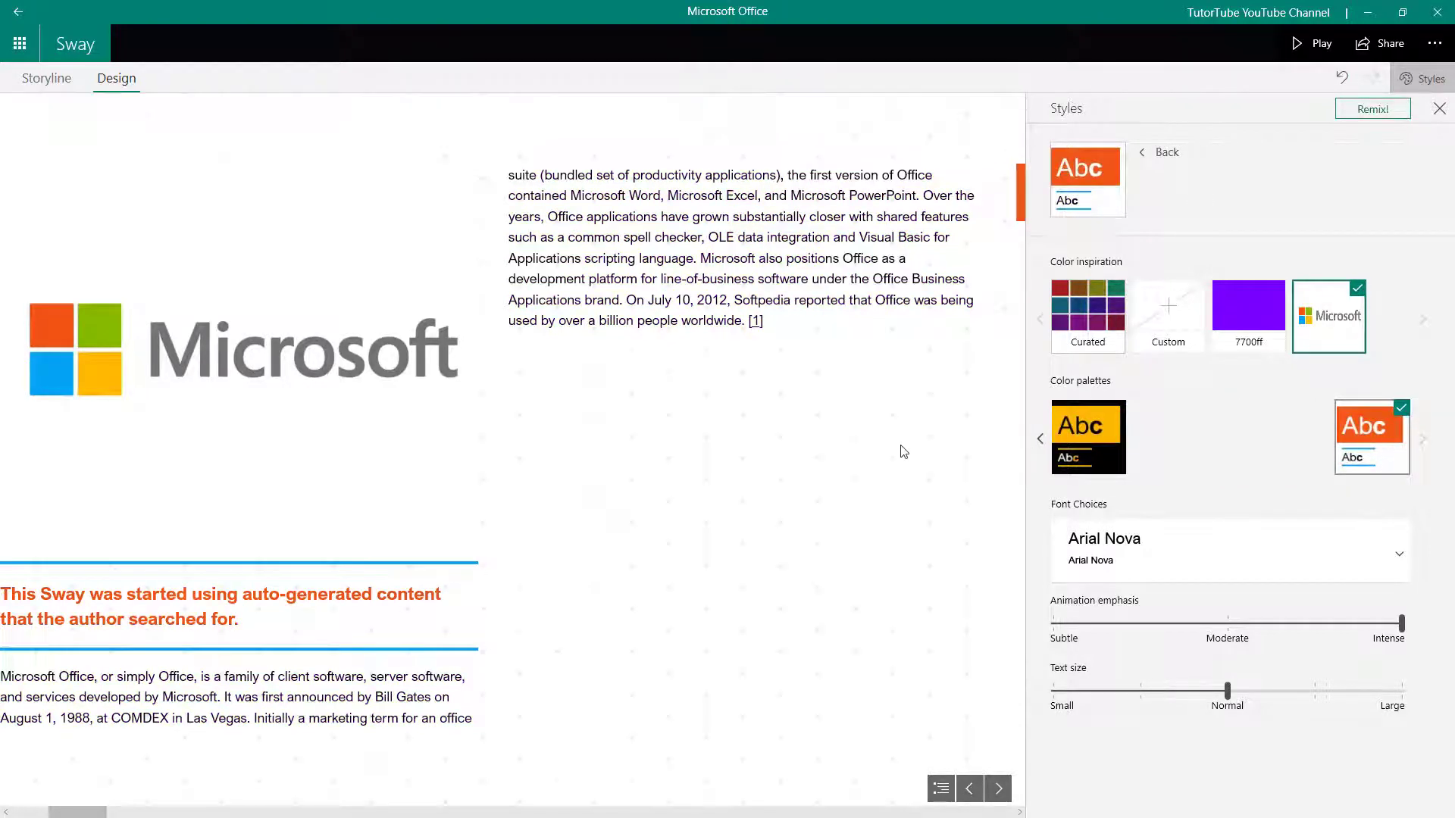
- Compare the gold, black-and-blue and black-and-gold palettes, then settle on the orange palette
{"action": "left_click", "coordinate": [1039, 439]}
{"action": "left_click", "coordinate": [1189, 441]}
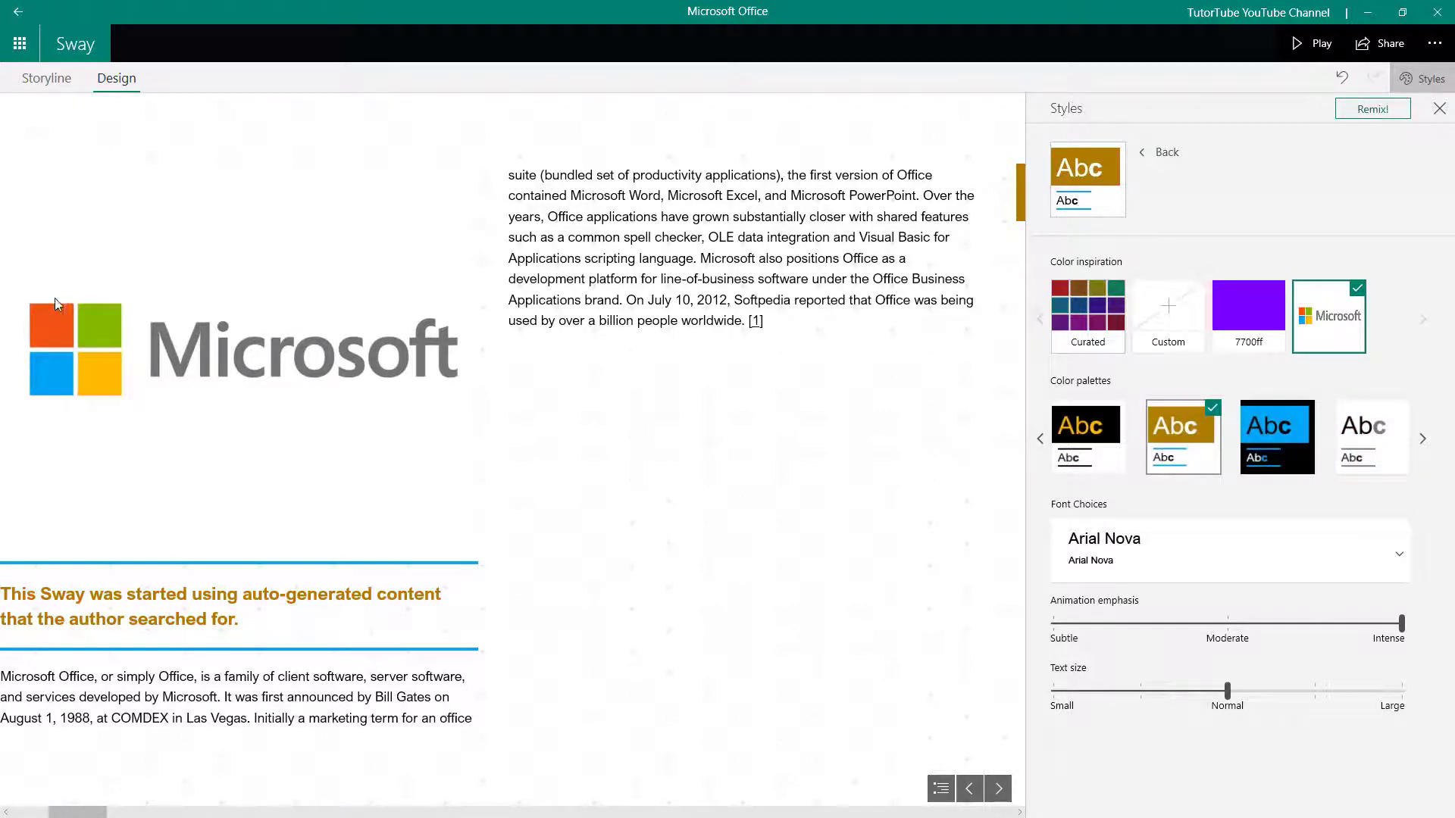
{"action": "left_click", "coordinate": [1260, 444]}
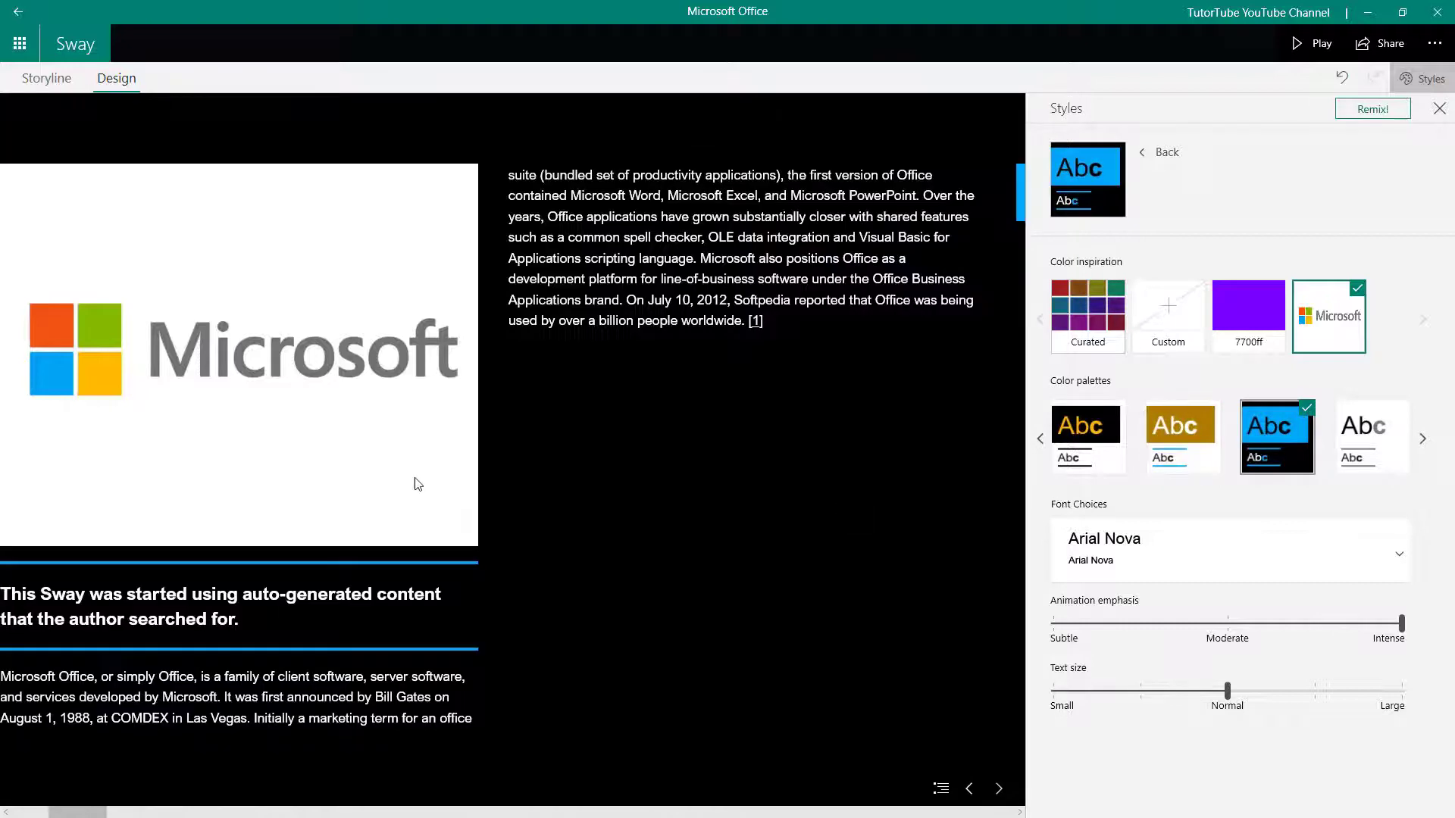
{"action": "left_click", "coordinate": [1088, 439]}
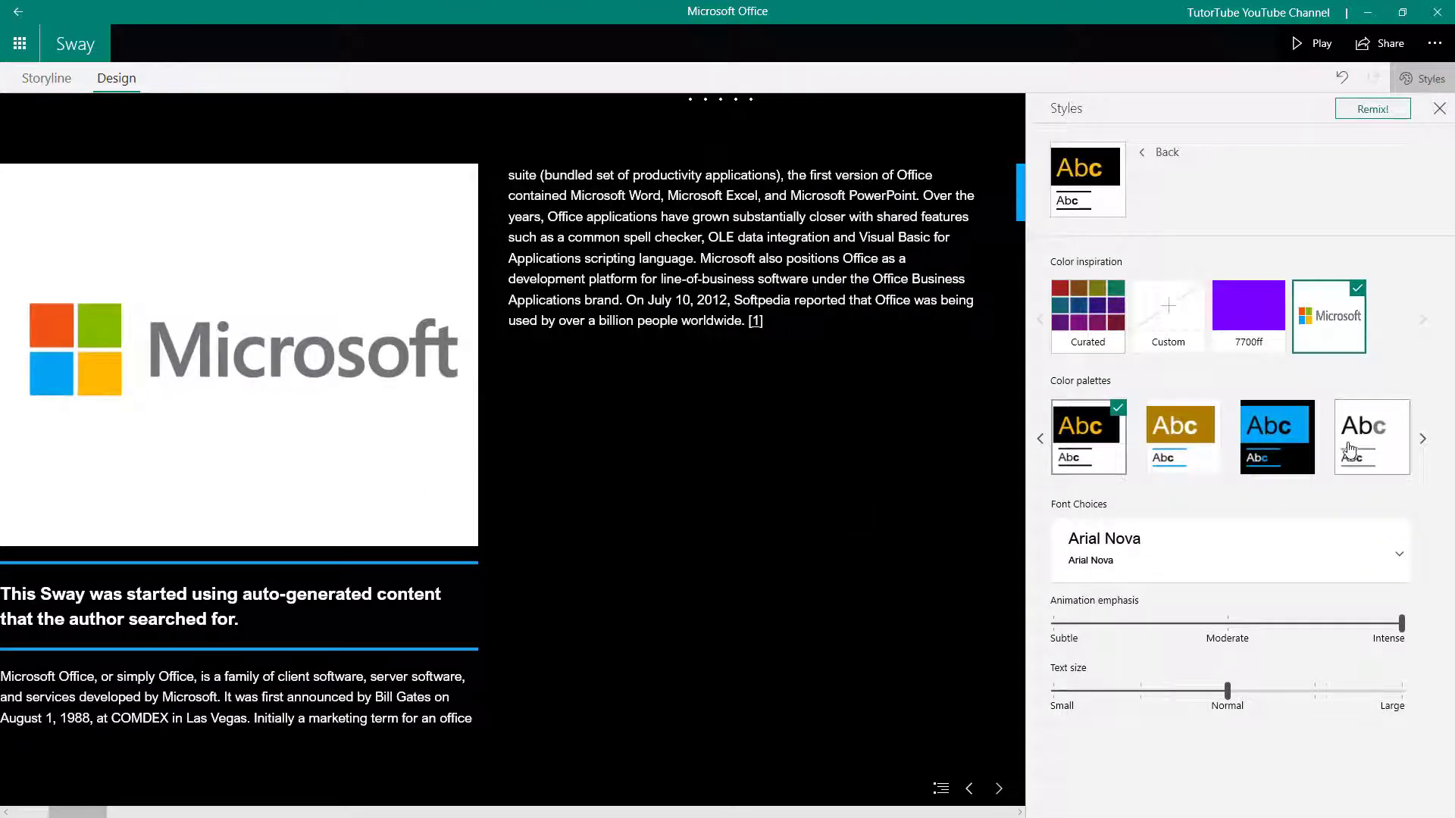
{"action": "left_click", "coordinate": [1422, 439]}
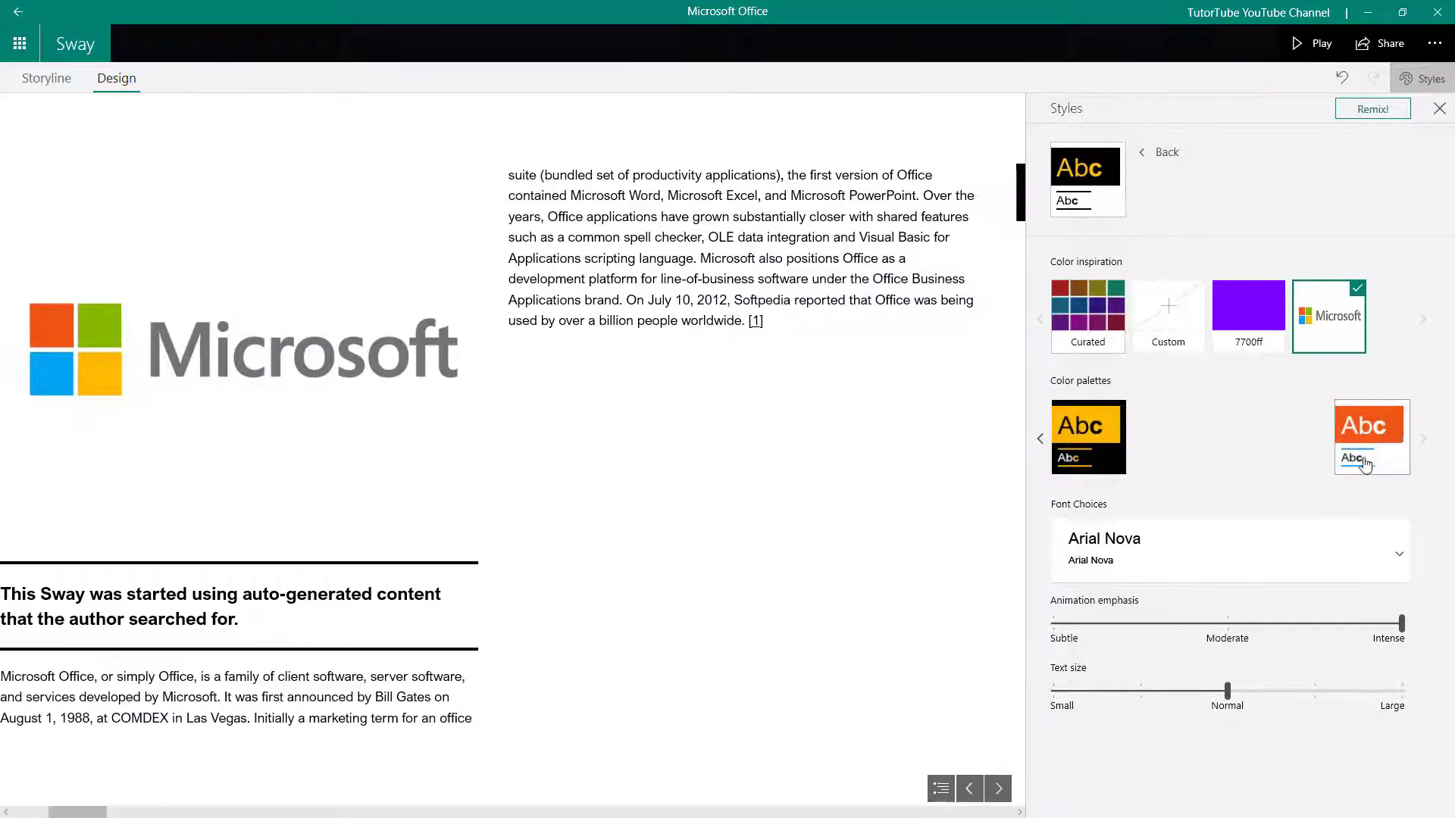
{"action": "left_click", "coordinate": [1370, 467]}
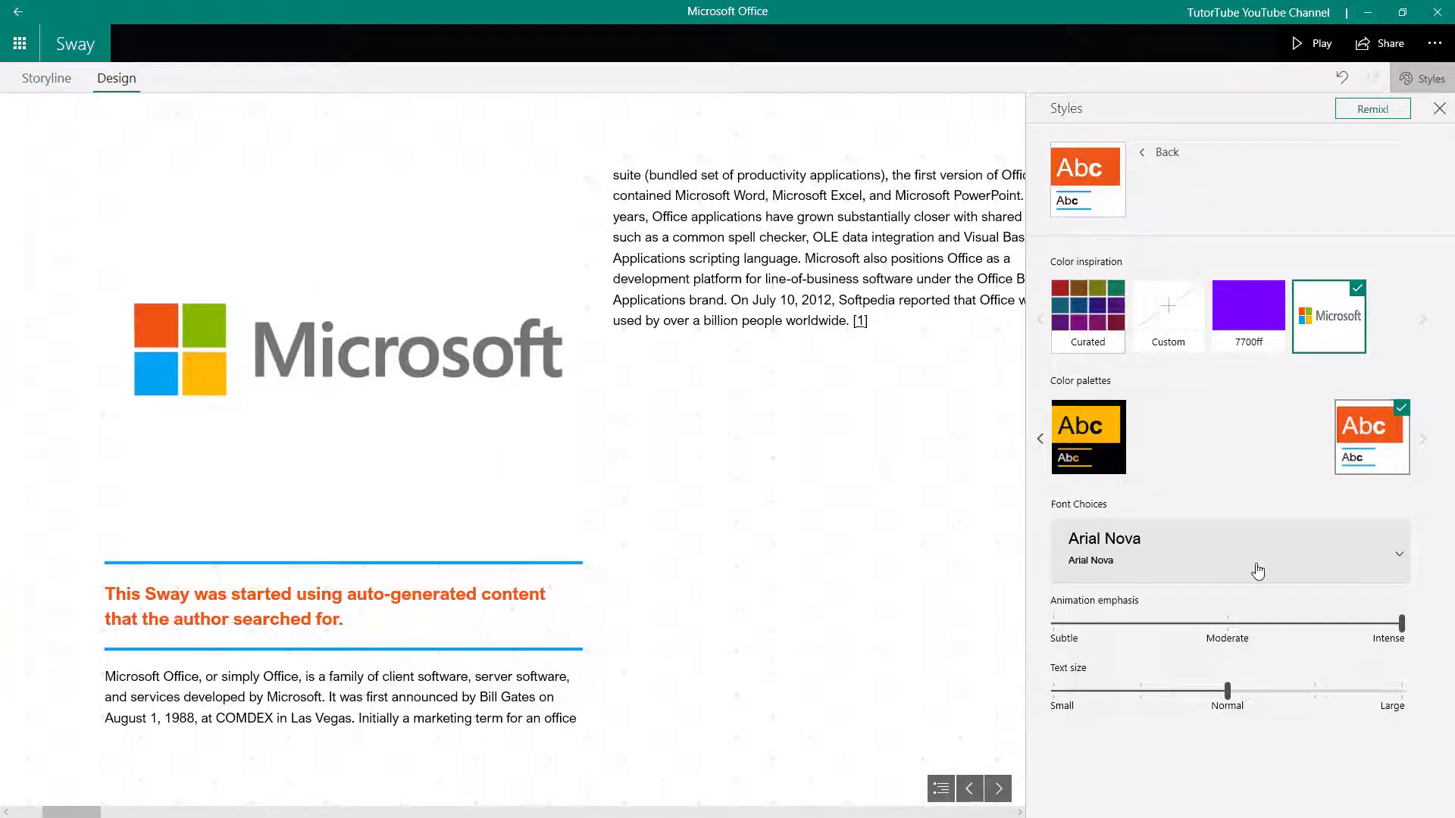
- Try the Kairos Distressed font set, then switch to Univers Condensed / Univers
{"action": "left_click", "coordinate": [1288, 561]}
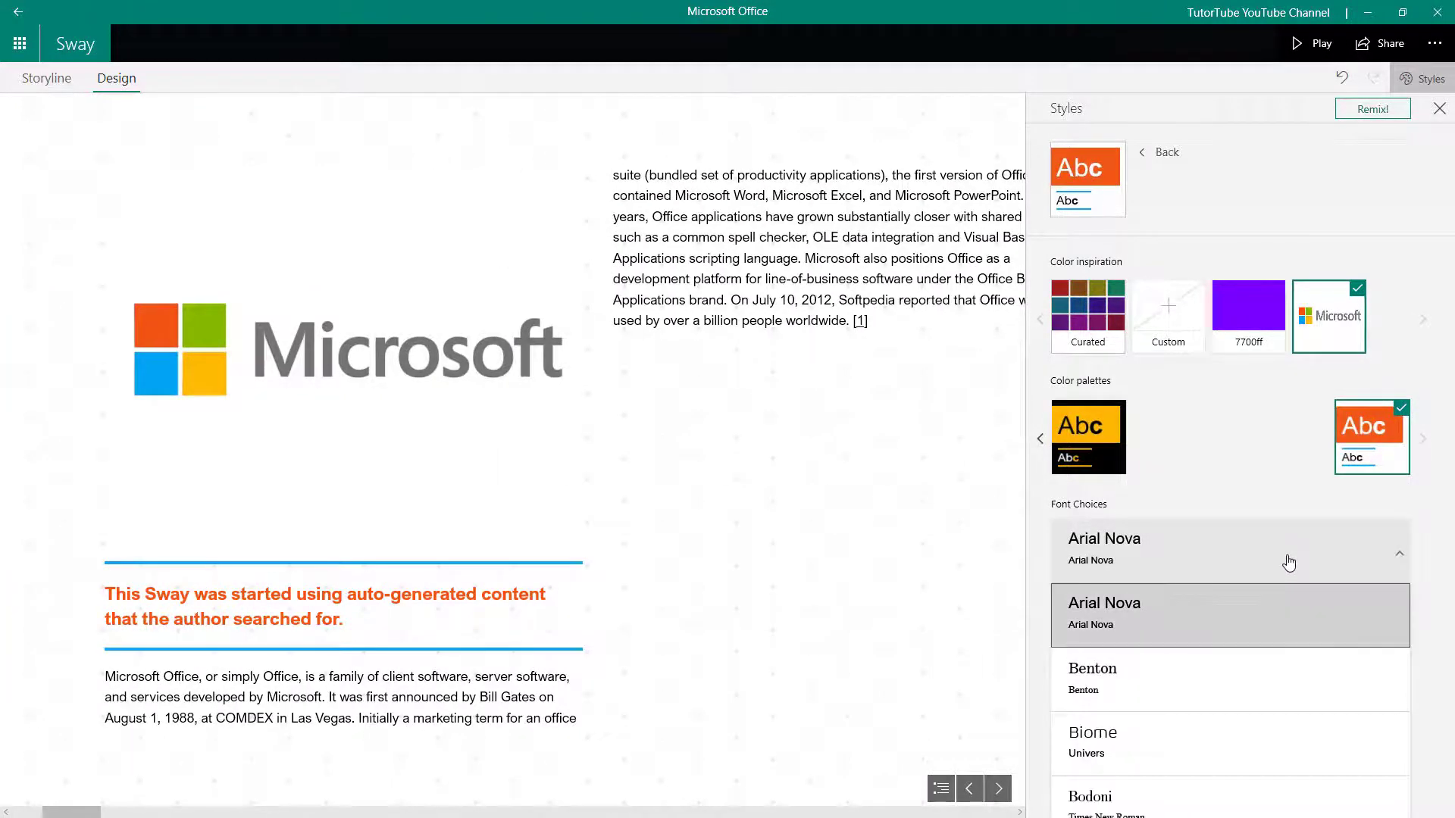
{"action": "scroll", "coordinate": [1261, 650], "scroll_direction": "down", "scroll_amount": 10}
{"action": "scroll", "coordinate": [1243, 626], "scroll_direction": "up", "scroll_amount": 5}
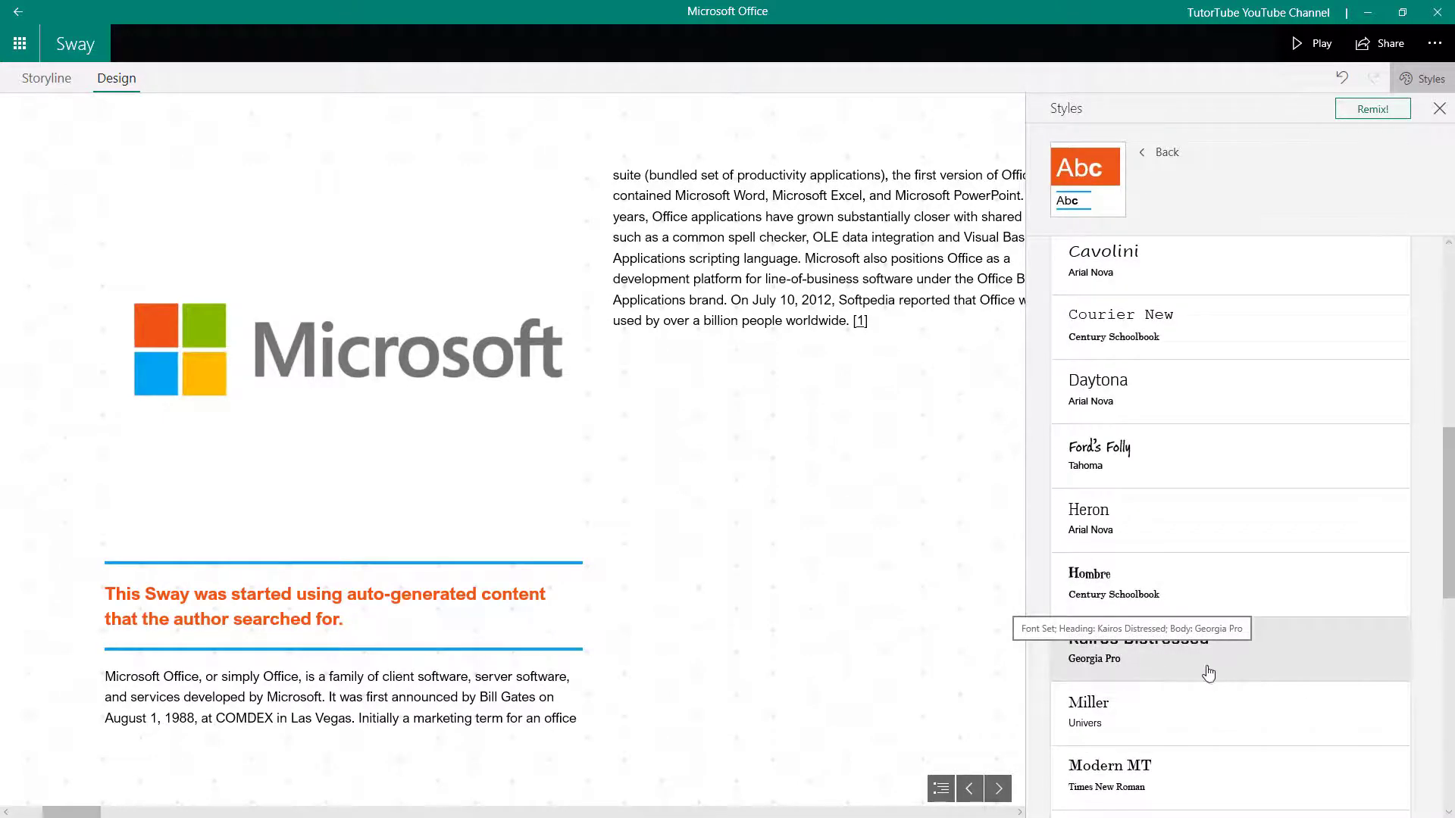
{"action": "left_click", "coordinate": [1225, 667]}
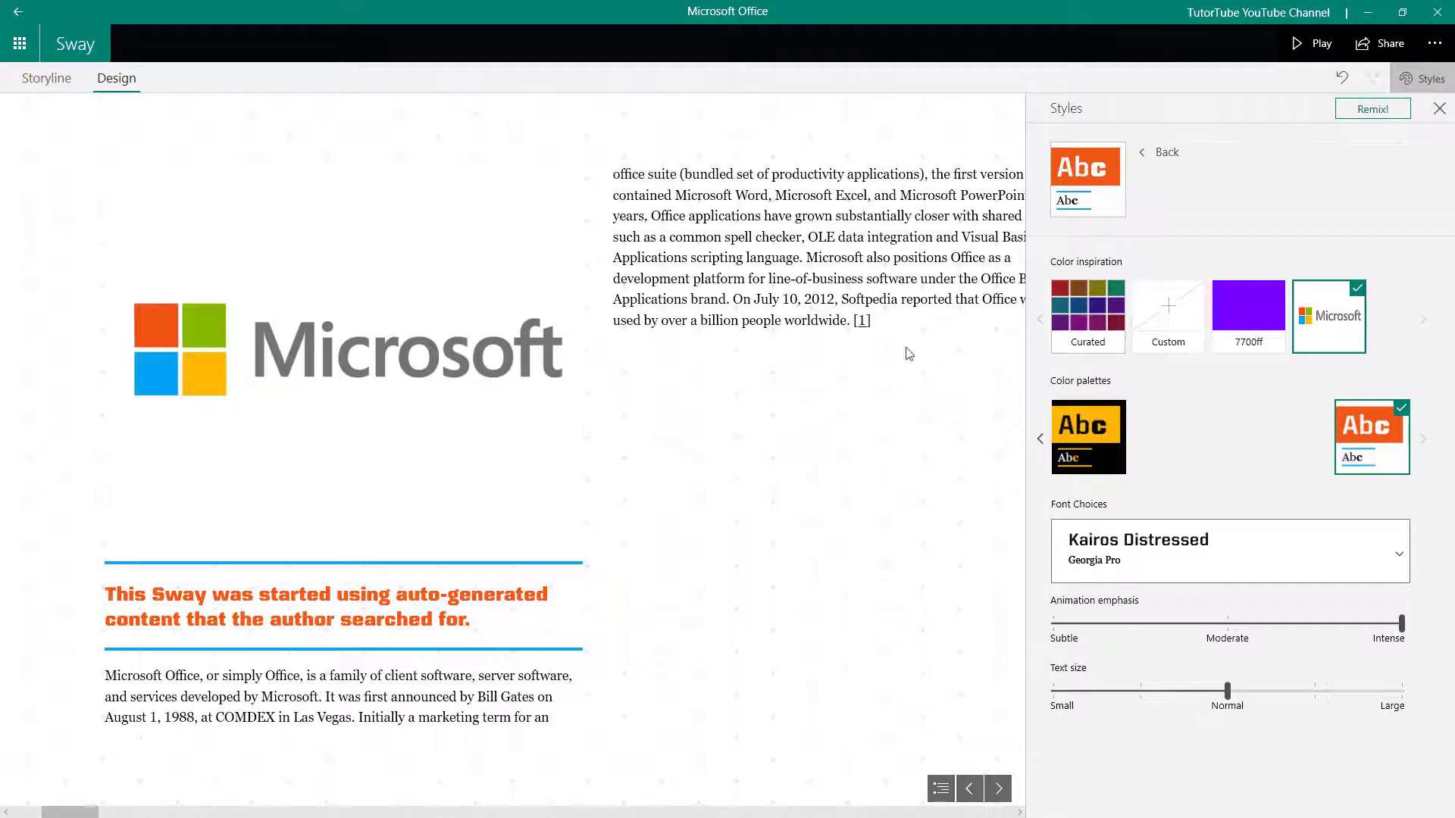
{"action": "left_click", "coordinate": [1212, 565]}
{"action": "scroll", "coordinate": [1220, 591], "scroll_direction": "down", "scroll_amount": 8}
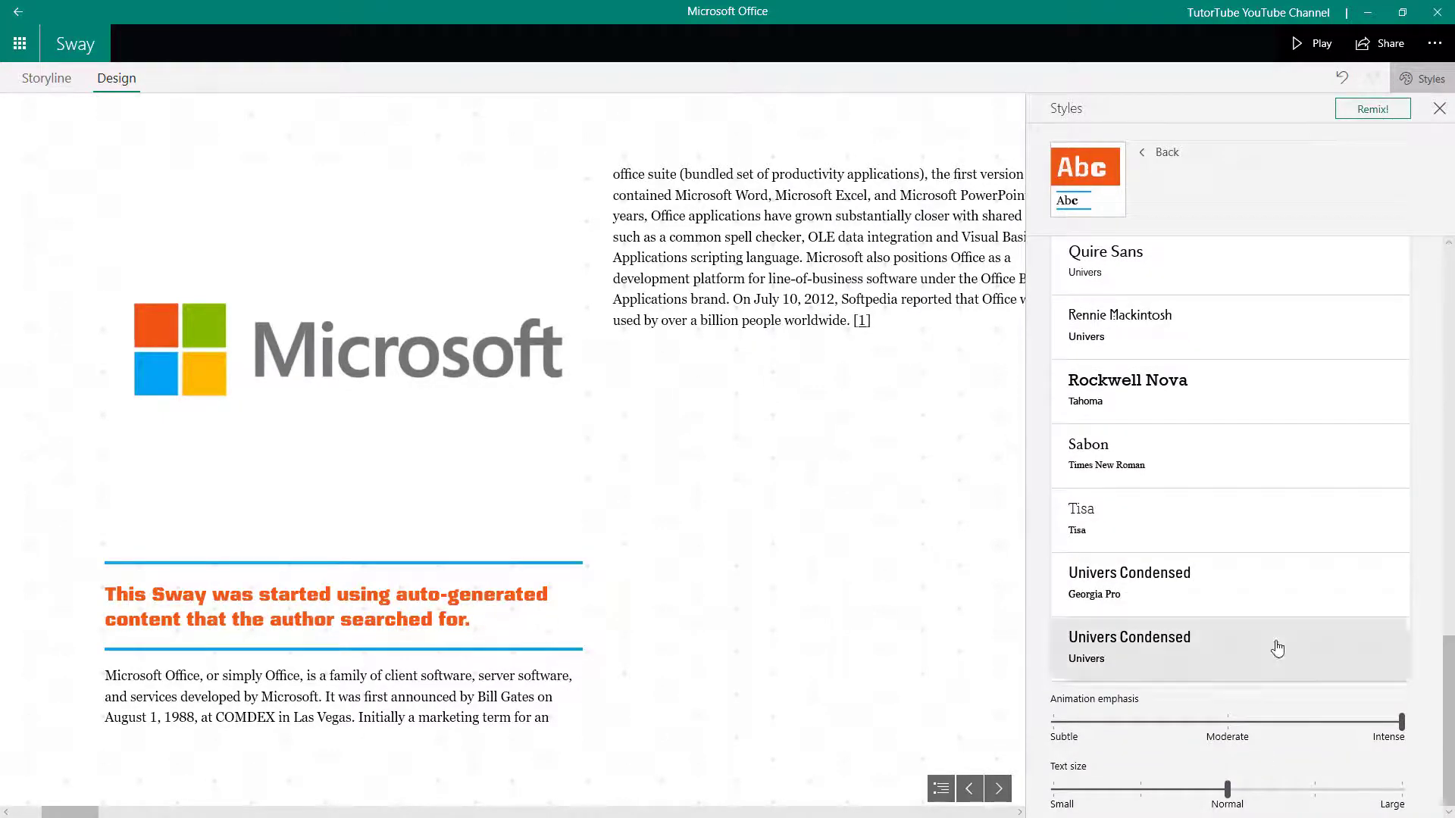
{"action": "left_click", "coordinate": [1159, 660]}
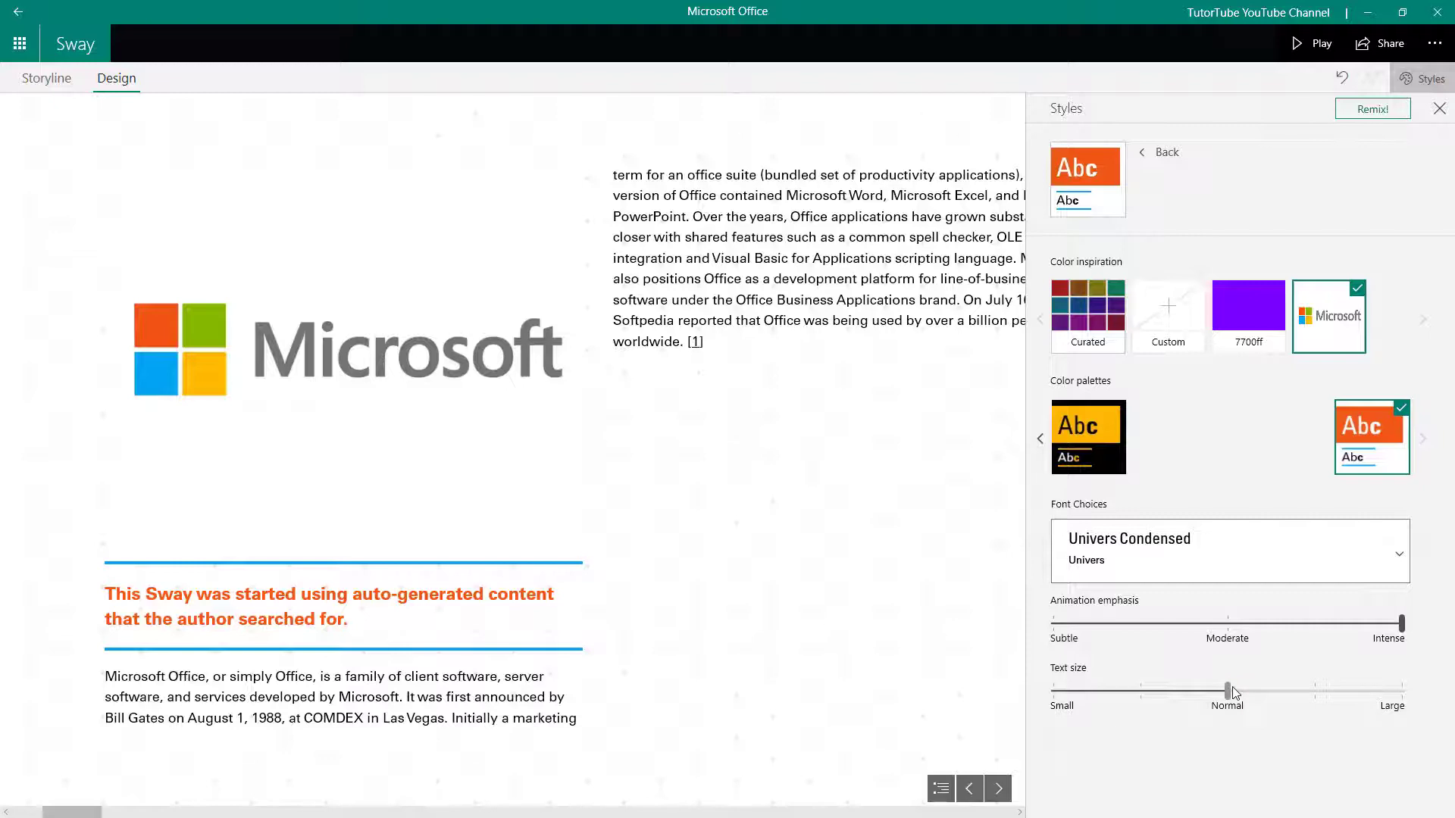
- Move the Text size slider through Small and Large, leaving it at Normal
{"action": "left_click_drag", "start_coordinate": [1231, 697], "coordinate": [1049, 710]}
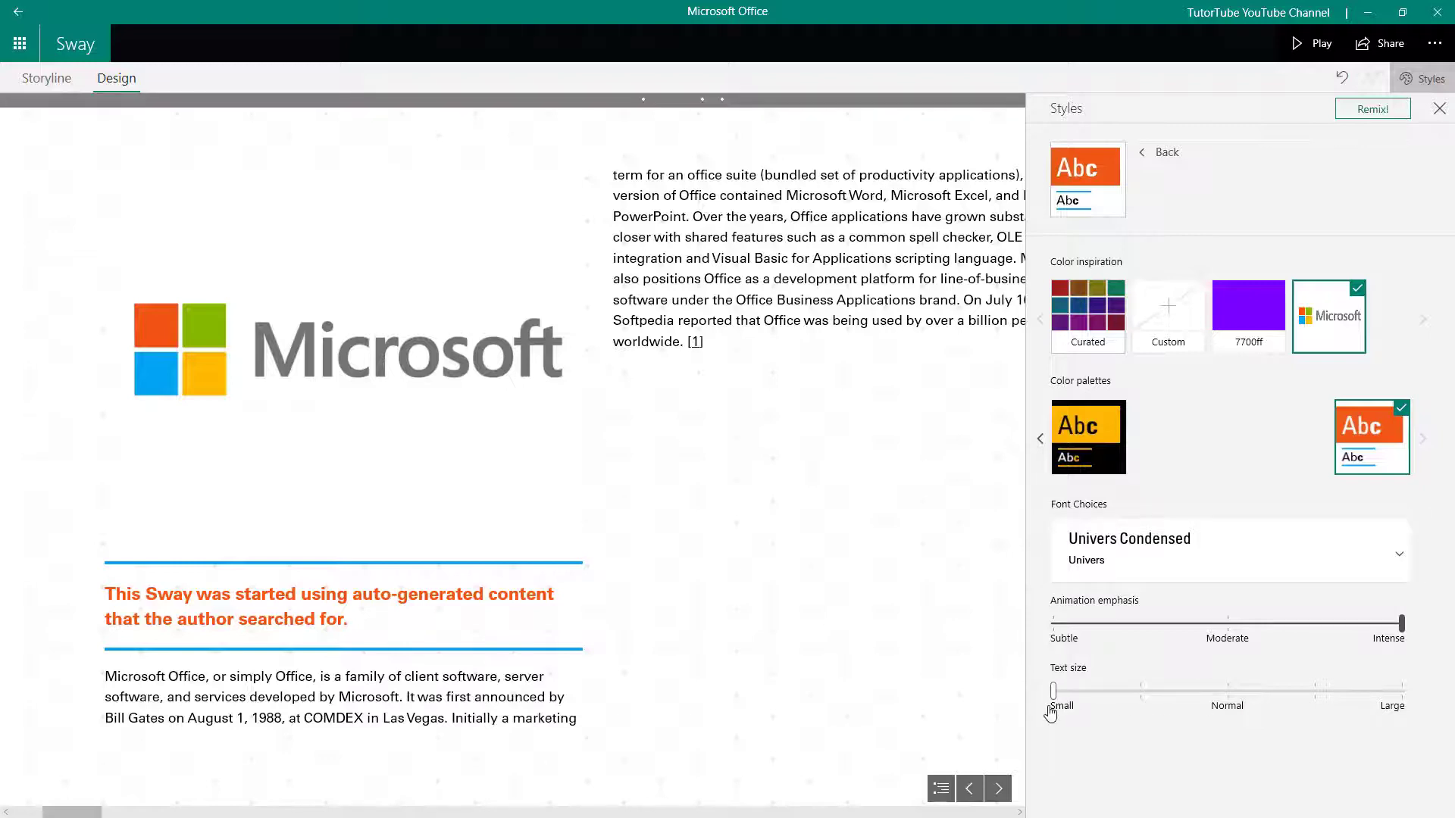
{"action": "left_click", "coordinate": [1131, 697]}
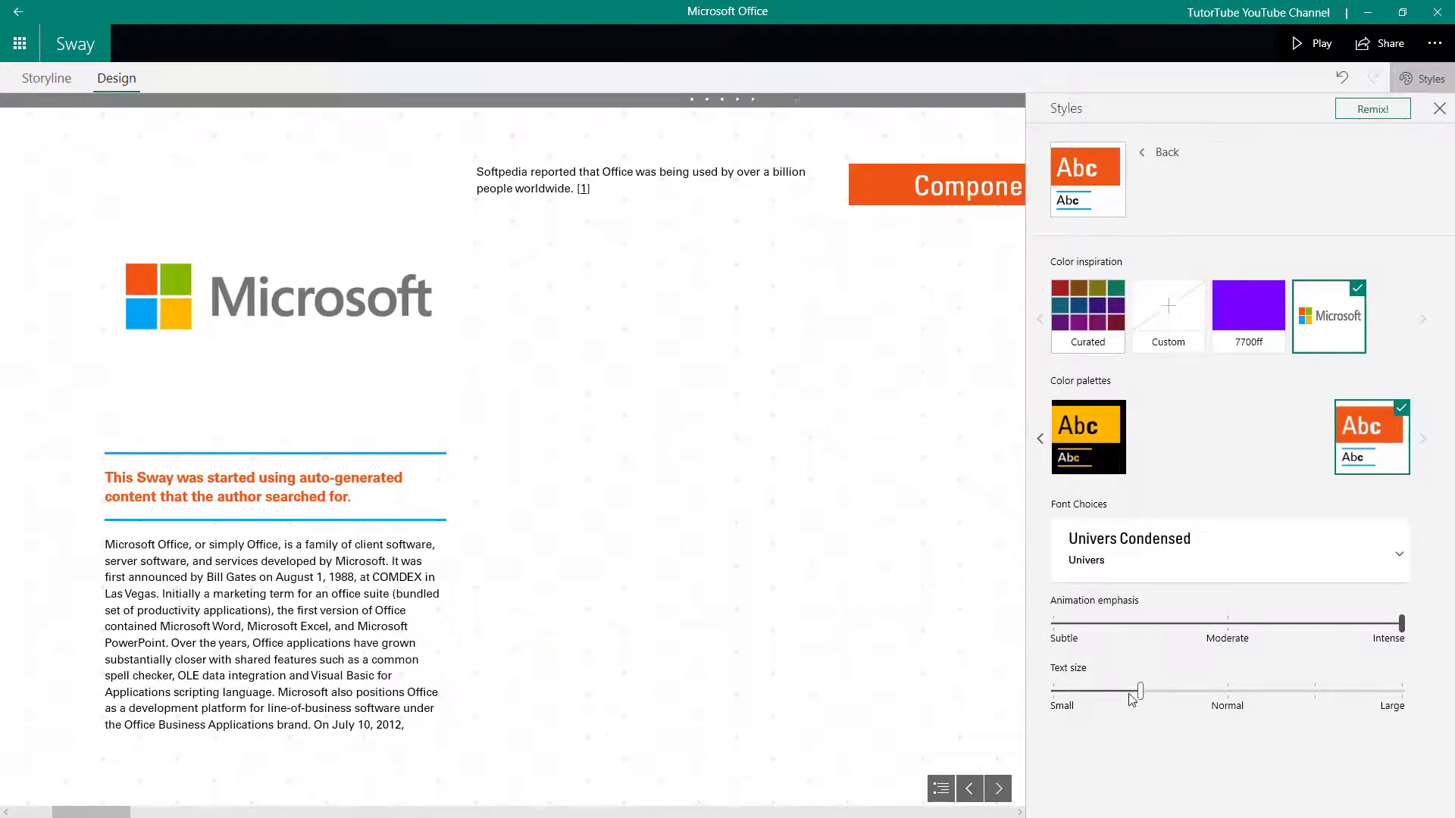
{"action": "left_click", "coordinate": [1249, 697]}
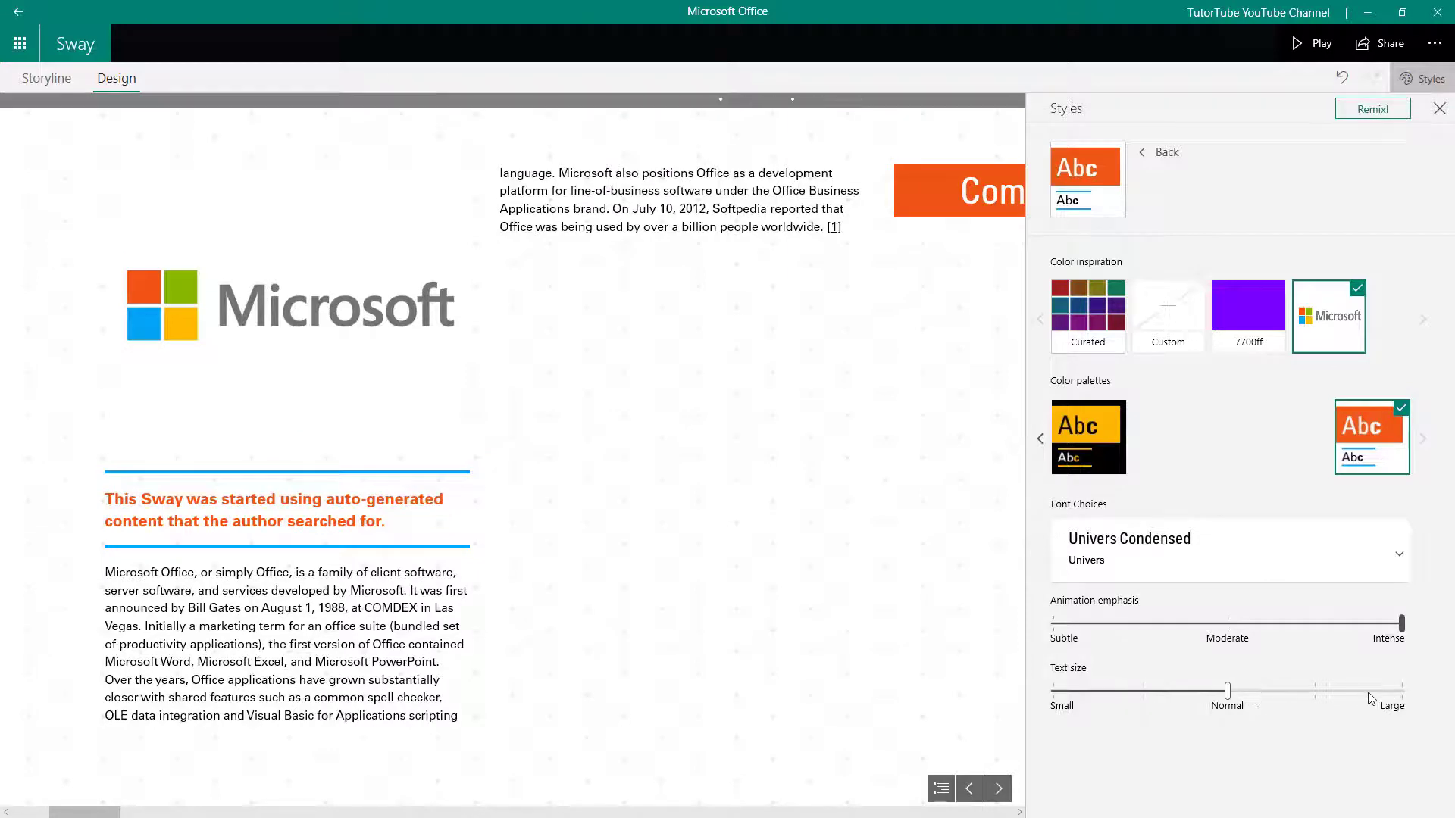
{"action": "left_click_drag", "start_coordinate": [1229, 691], "coordinate": [1417, 696]}
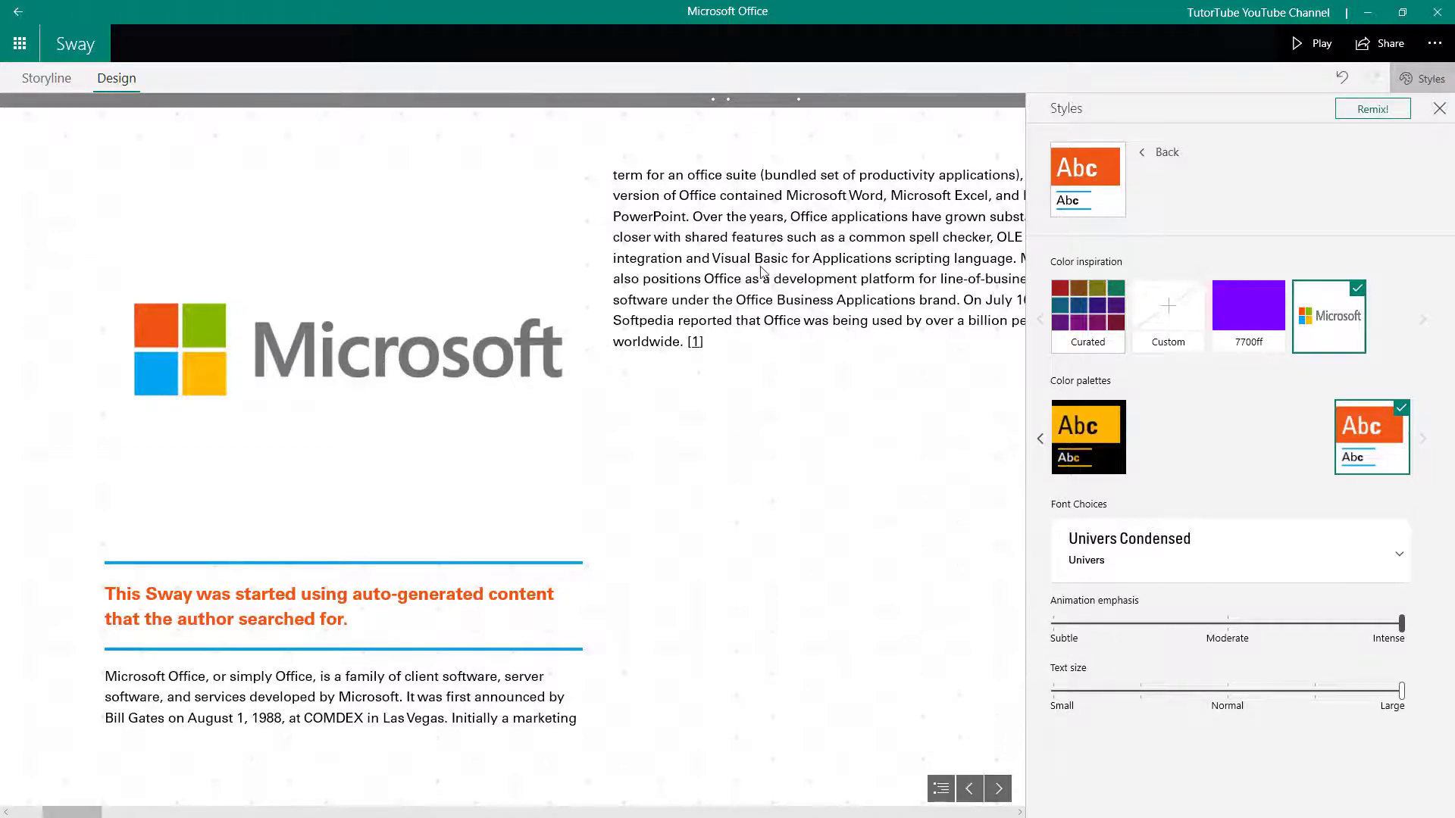
{"action": "left_click_drag", "start_coordinate": [1397, 692], "coordinate": [1238, 711]}
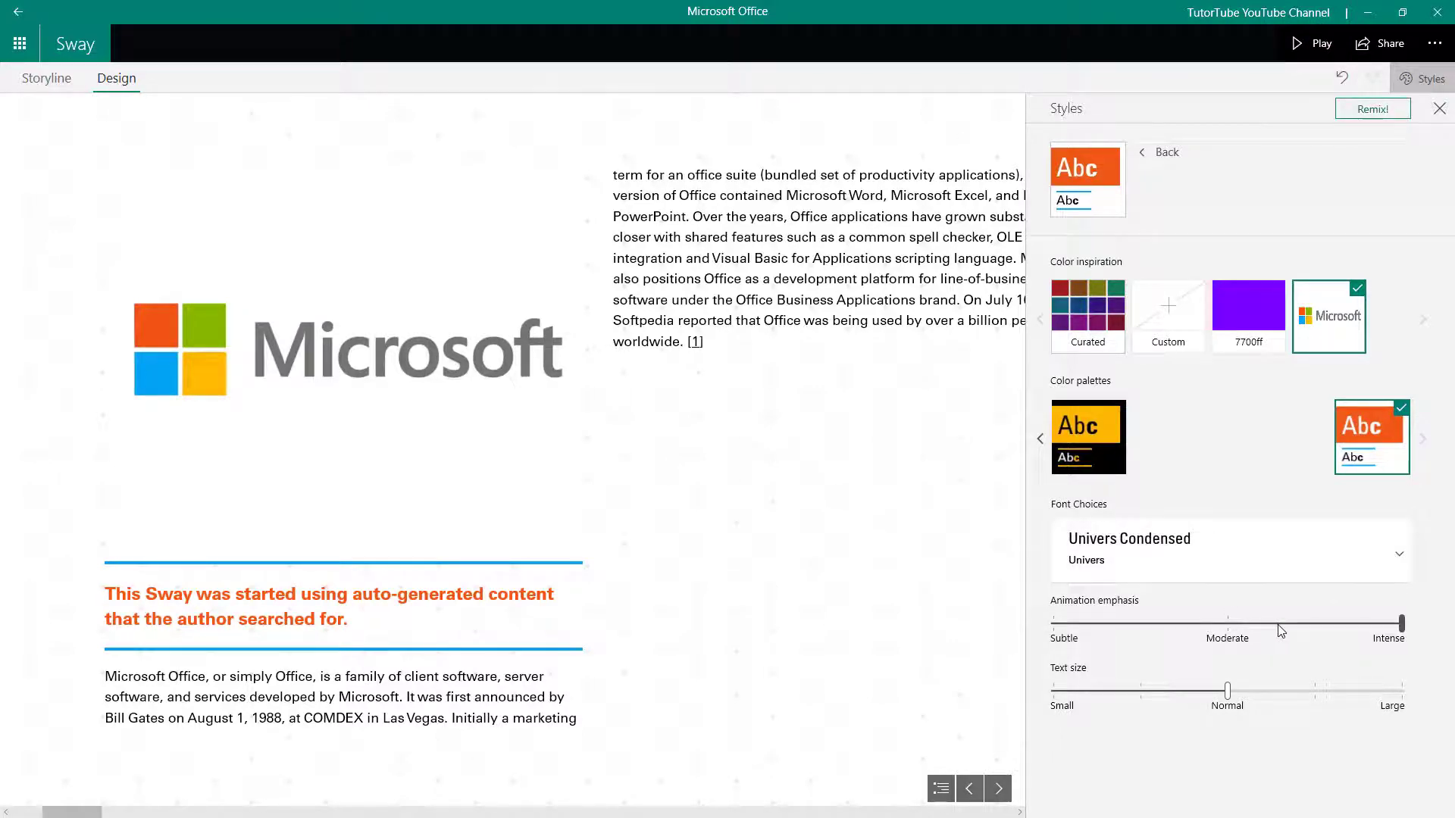
- Set Animation emphasis to Subtle and play the Sway full-screen
{"action": "left_click_drag", "start_coordinate": [1402, 621], "coordinate": [912, 662]}
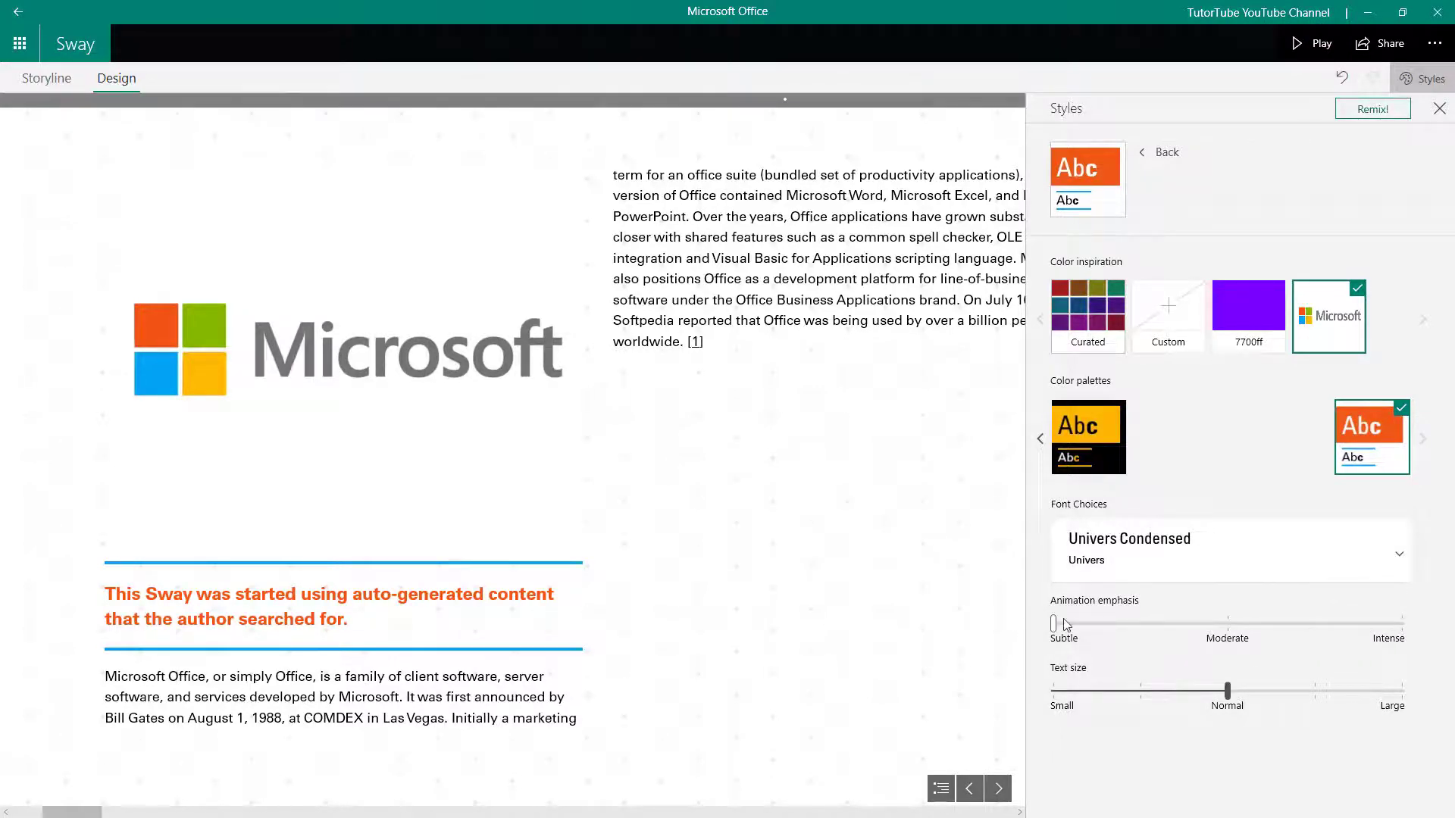
{"action": "mouse_move", "coordinate": [1055, 624]}
{"action": "left_mouse_down"}
{"action": "mouse_move", "coordinate": [1090, 625]}
{"action": "mouse_move", "coordinate": [1063, 651]}
{"action": "left_mouse_up"}
{"action": "left_click", "coordinate": [1142, 624]}
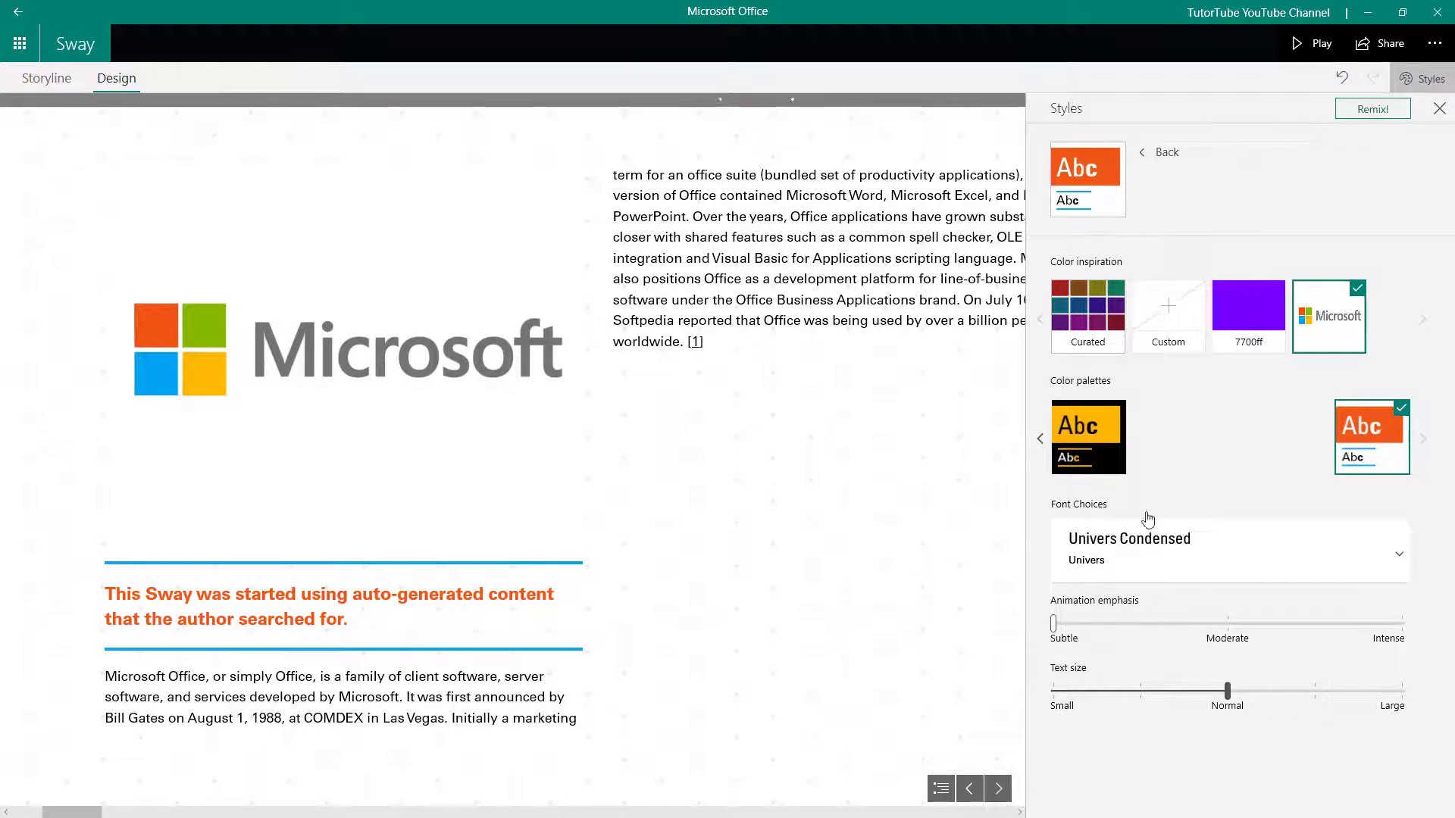
{"action": "left_click", "coordinate": [1313, 43]}
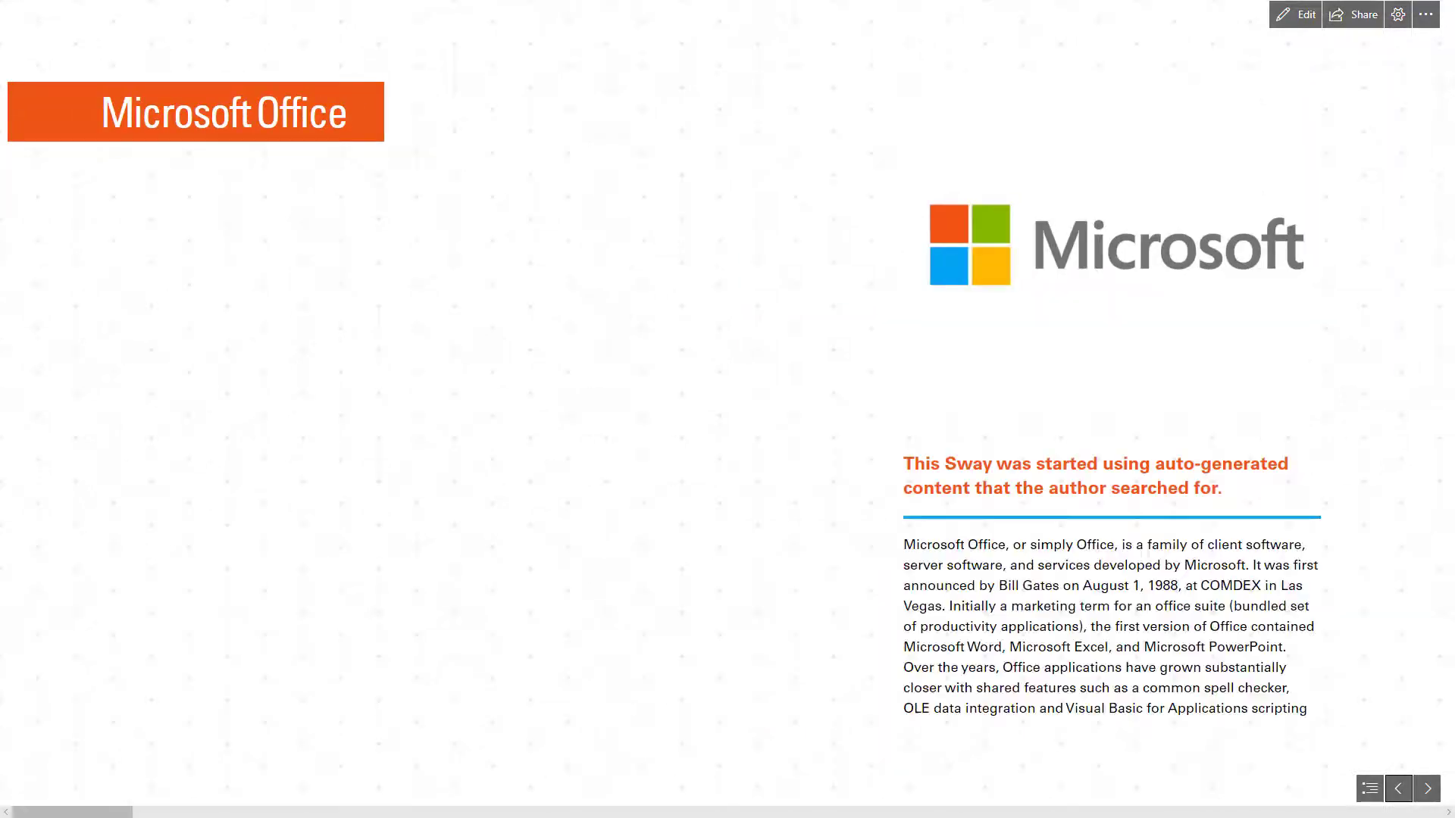
{"action": "left_click", "coordinate": [1426, 790]}
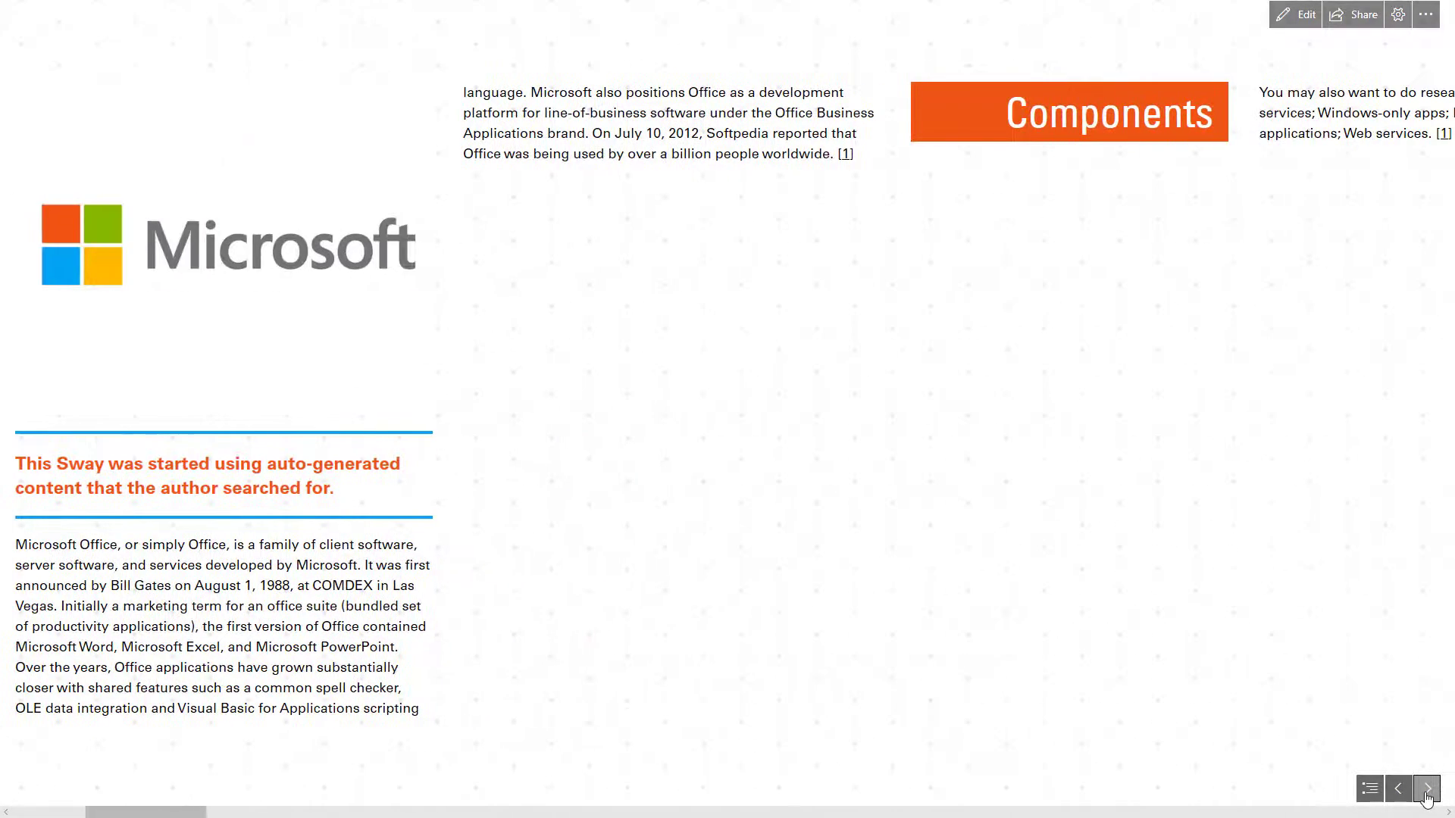
{"action": "left_click", "coordinate": [1426, 790]}
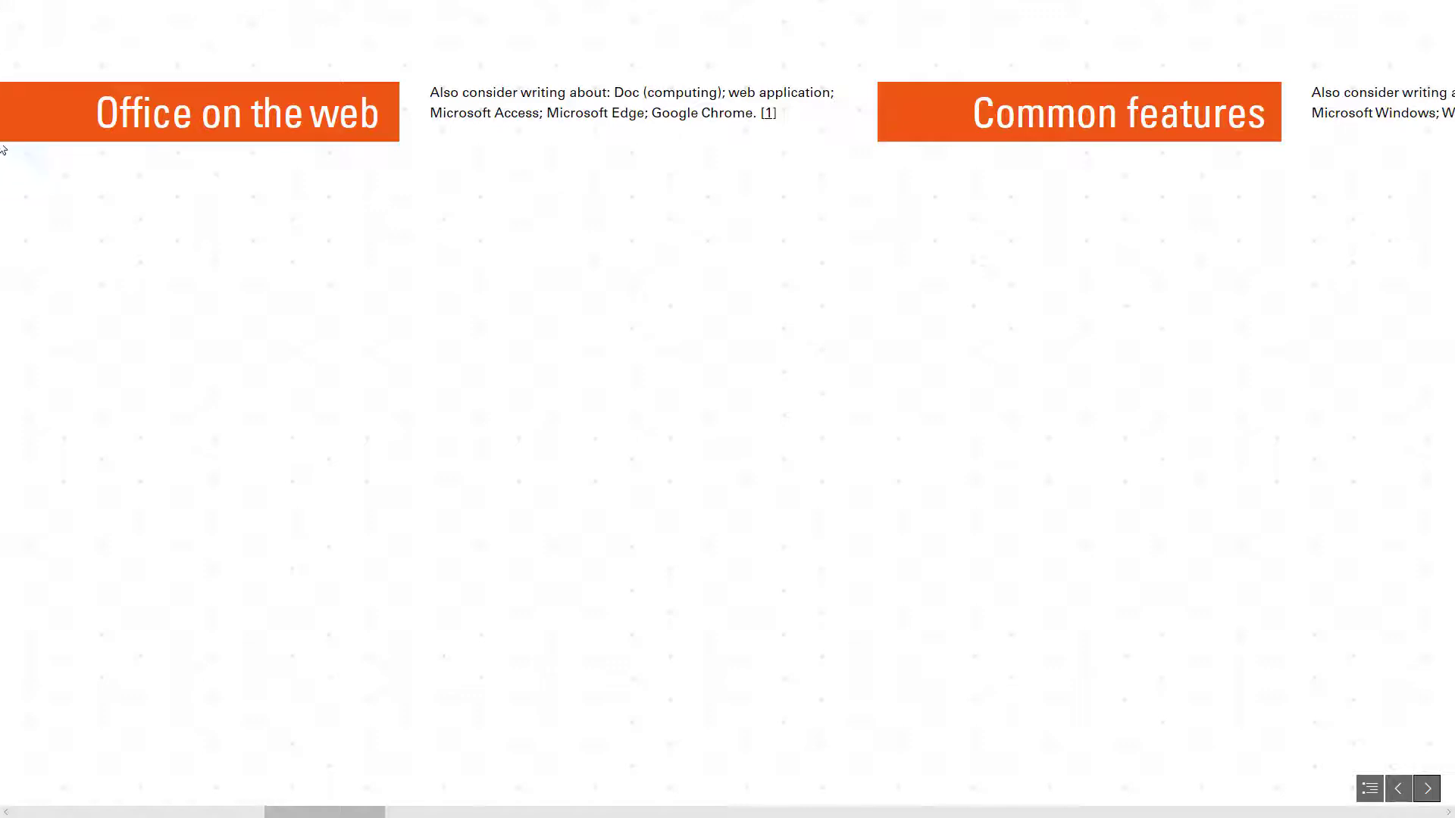
{"action": "left_click", "coordinate": [17, 11]}
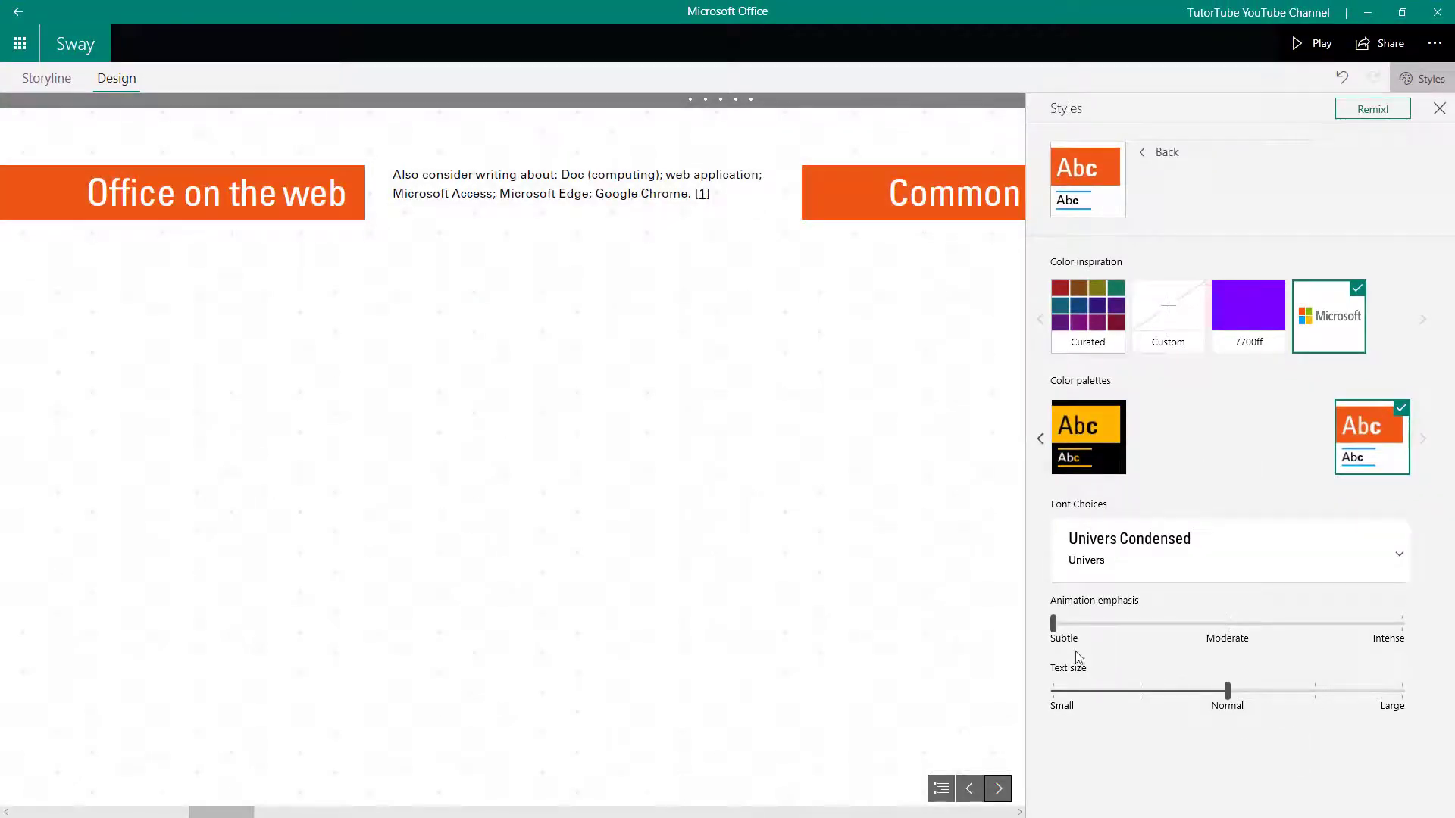
- Set Animation emphasis to Intense, play the Sway through Components and Office on the web, then exit
{"action": "left_click_drag", "start_coordinate": [1053, 627], "coordinate": [1442, 635]}
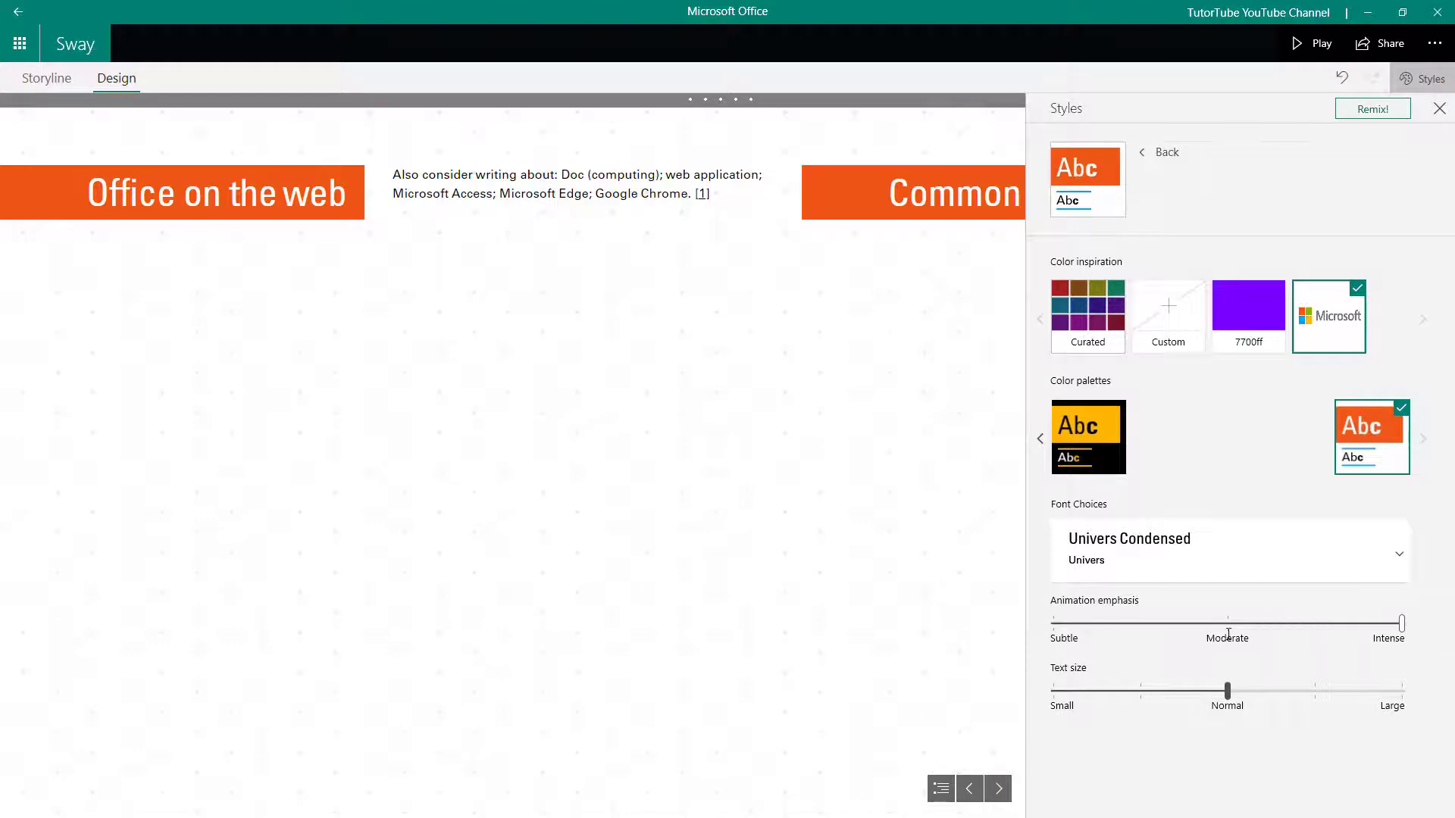
{"action": "left_click", "coordinate": [1326, 47]}
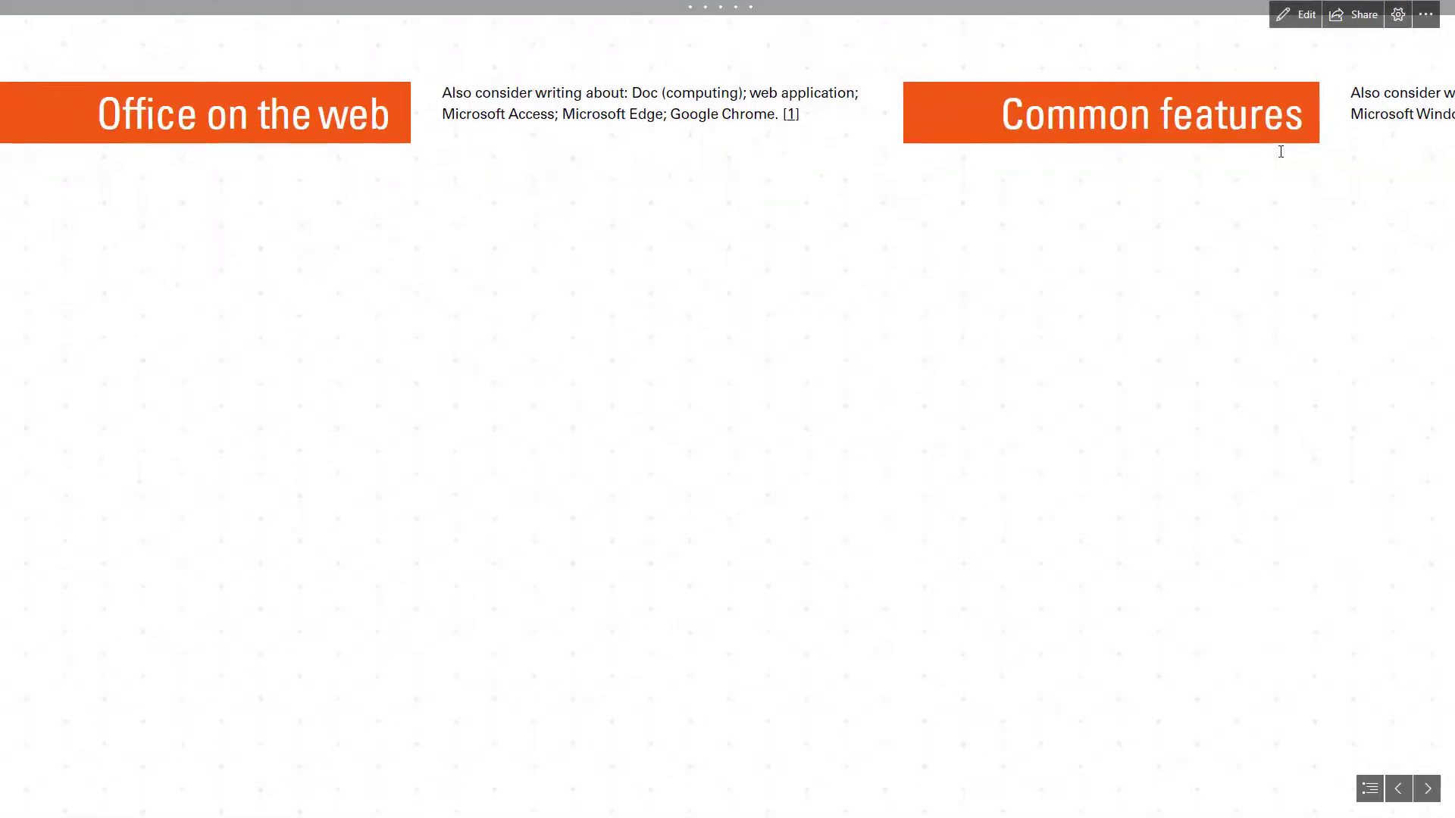
{"action": "left_click", "coordinate": [1398, 789]}
{"action": "left_click", "coordinate": [1431, 791]}
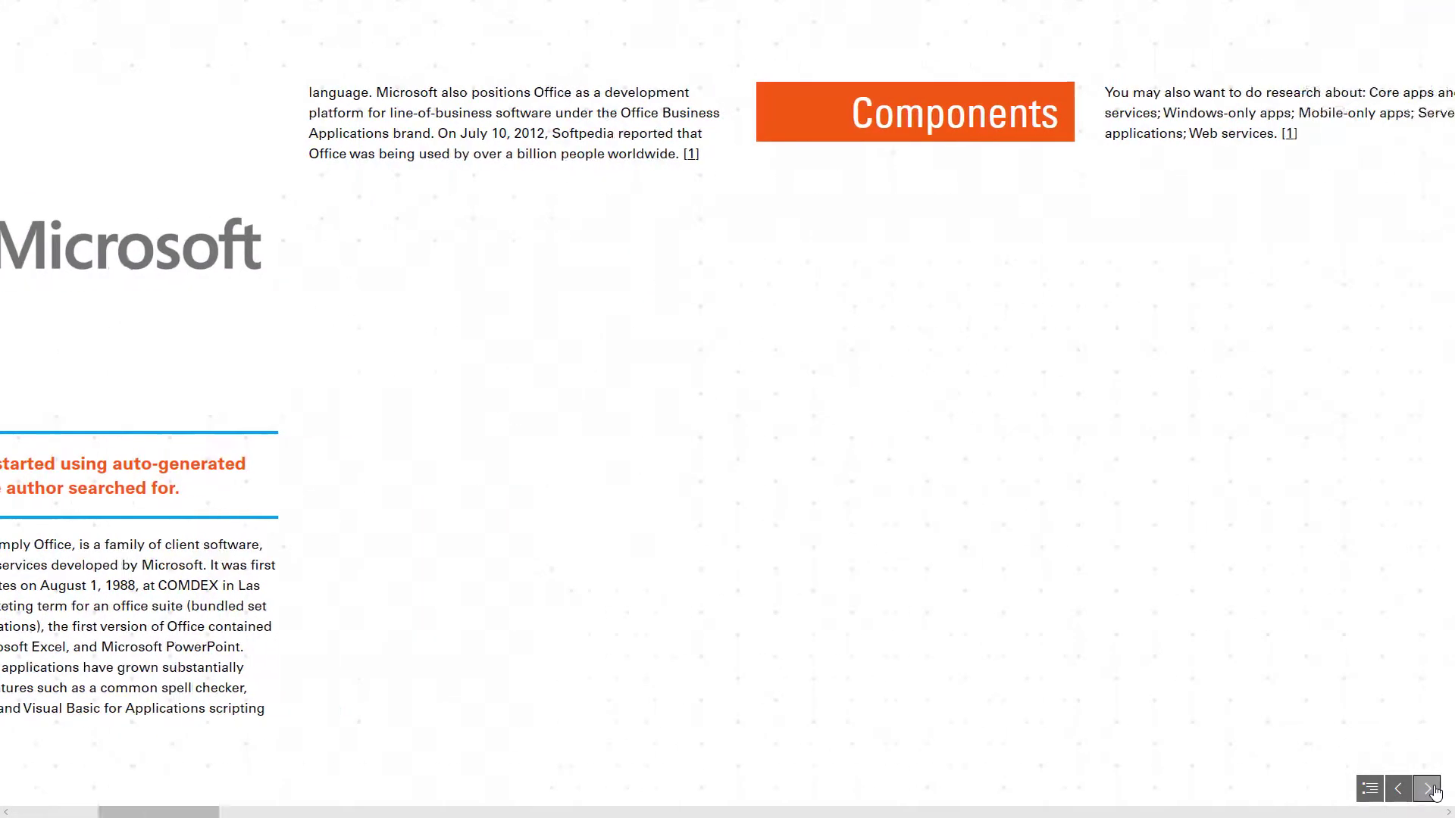
{"action": "left_click", "coordinate": [1432, 791]}
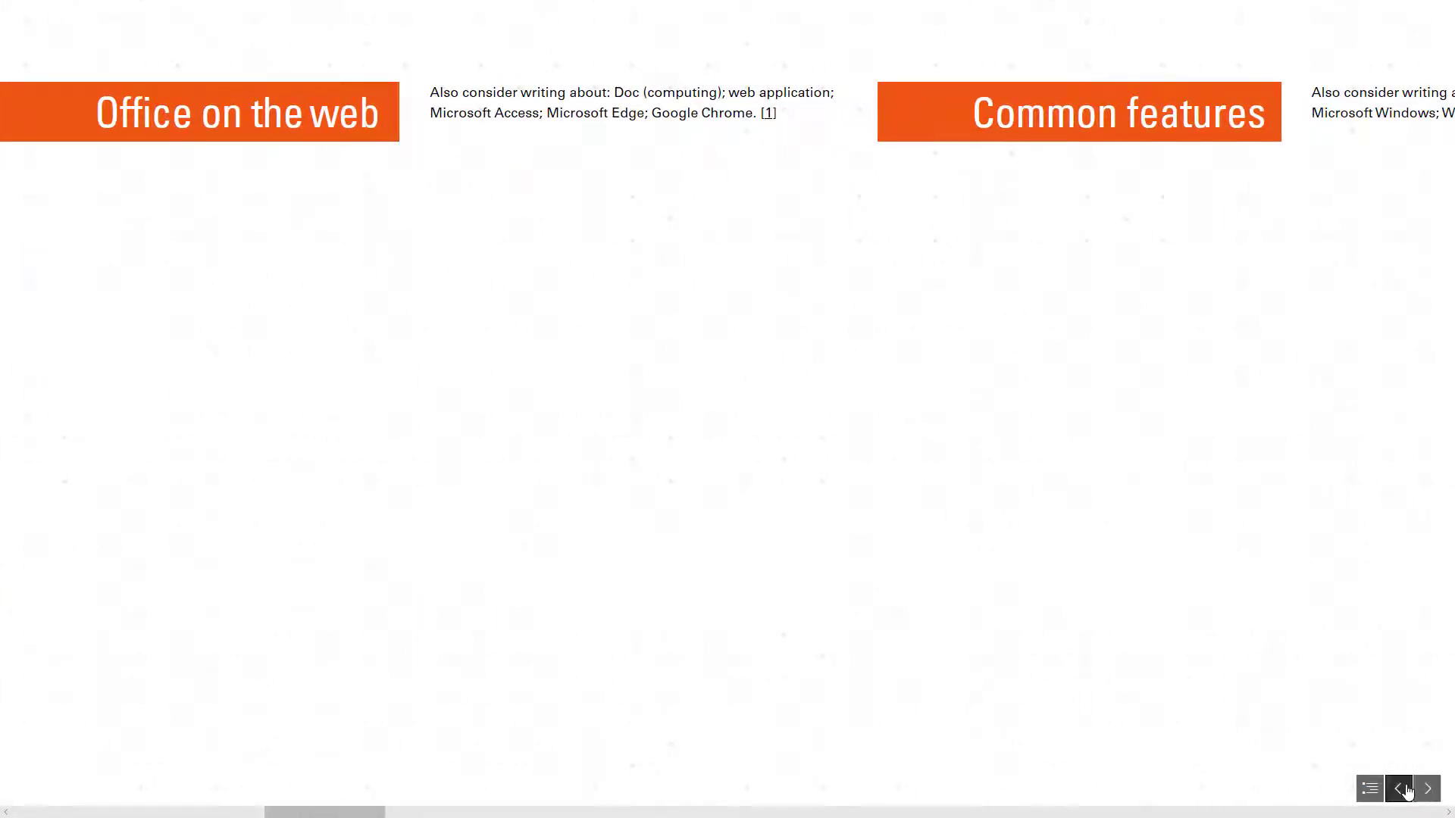
{"action": "left_click", "coordinate": [1405, 791]}
{"action": "left_click", "coordinate": [1397, 790]}
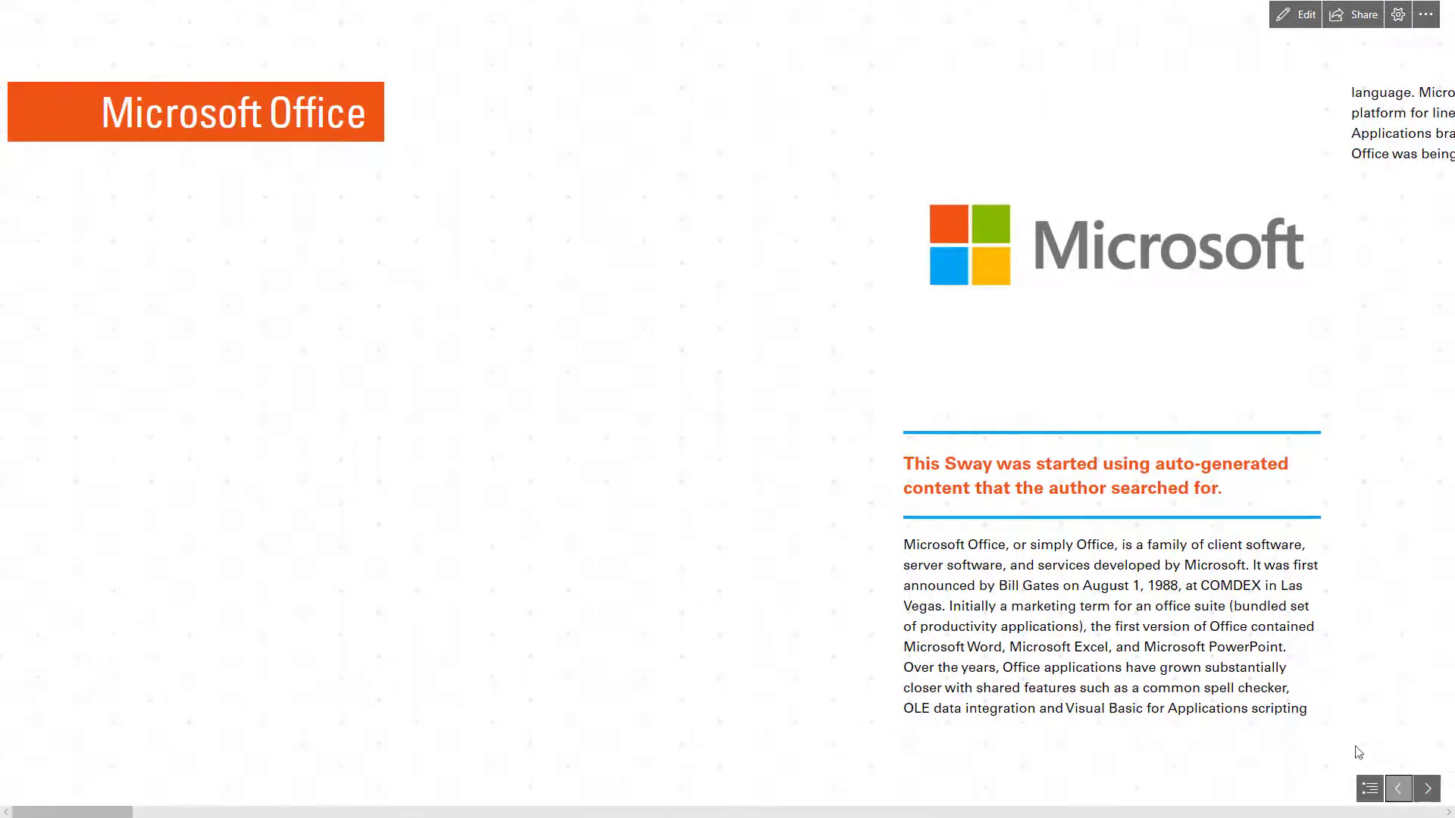
{"action": "mouse_move", "coordinate": [436, 5]}
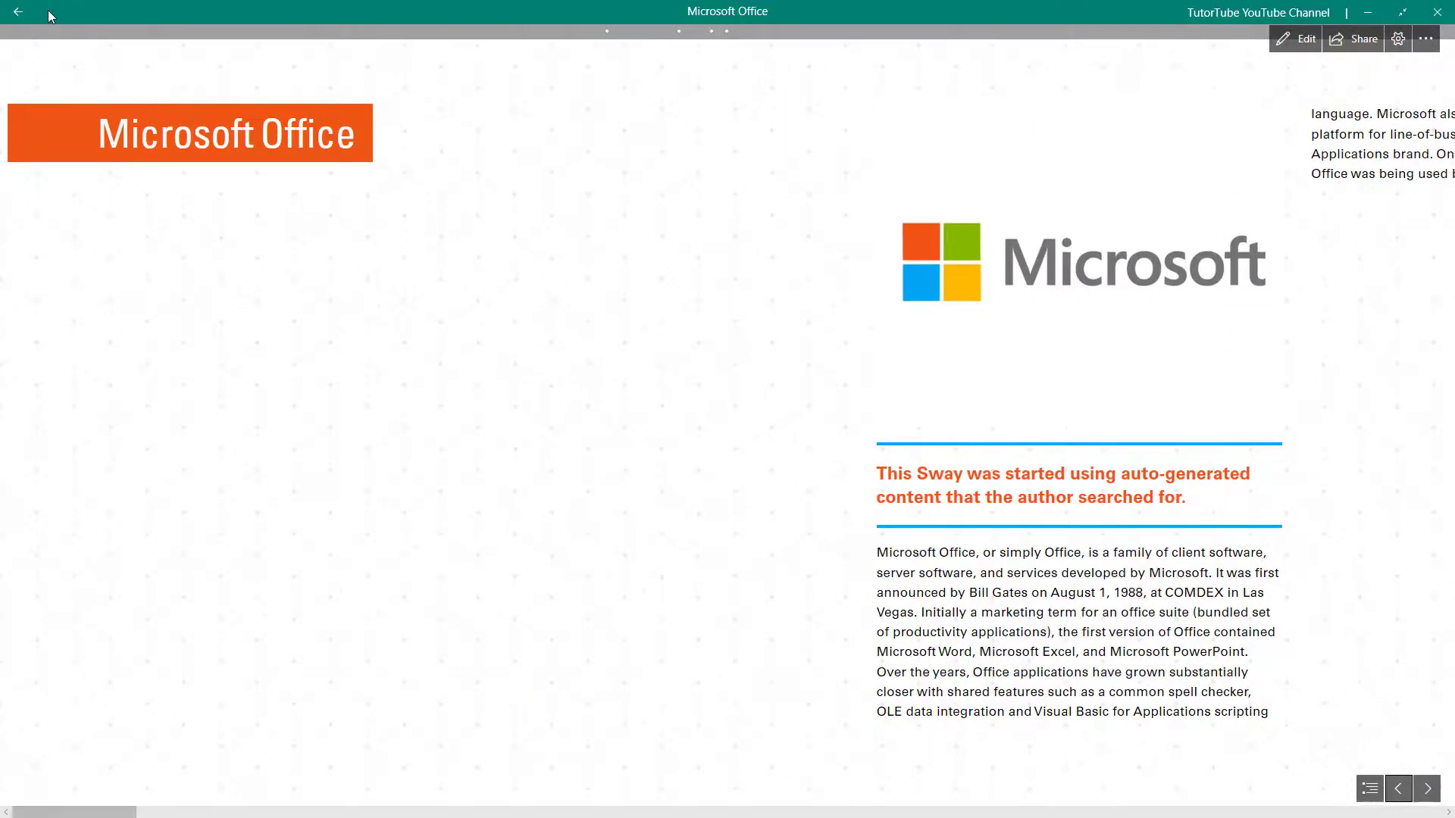
{"action": "left_click", "coordinate": [1295, 38]}
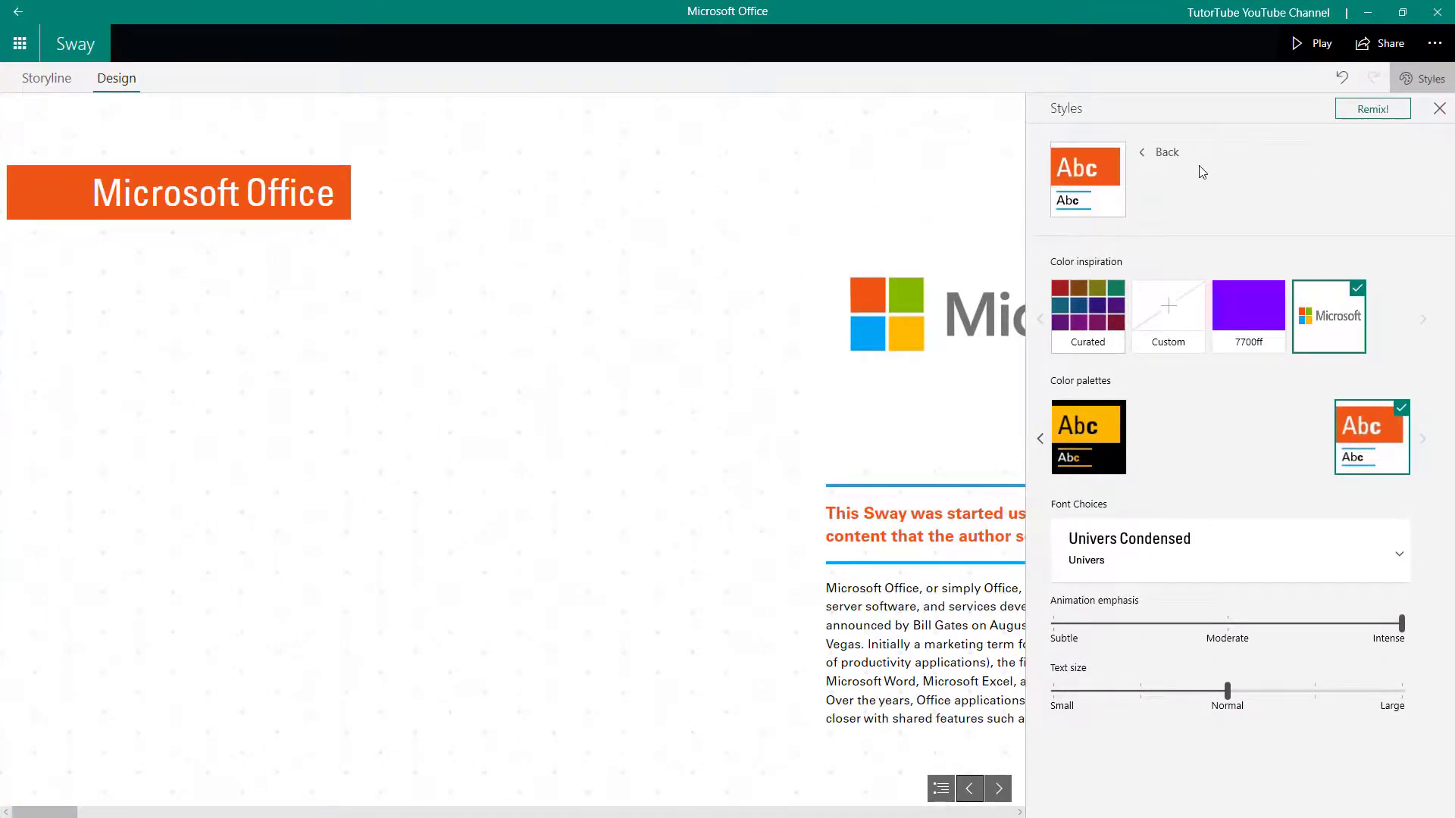